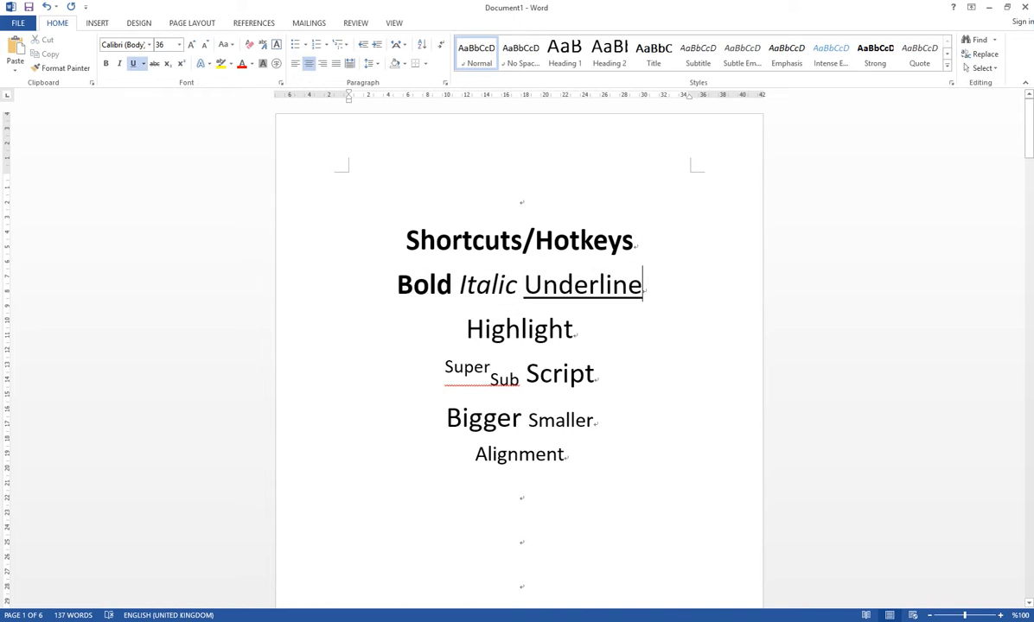
- Examine the list of formatting topics on the first page, from bold, italic and underline through to alignment
{"action": "left_click_drag", "start_coordinate": [467, 329], "coordinate": [581, 329]}
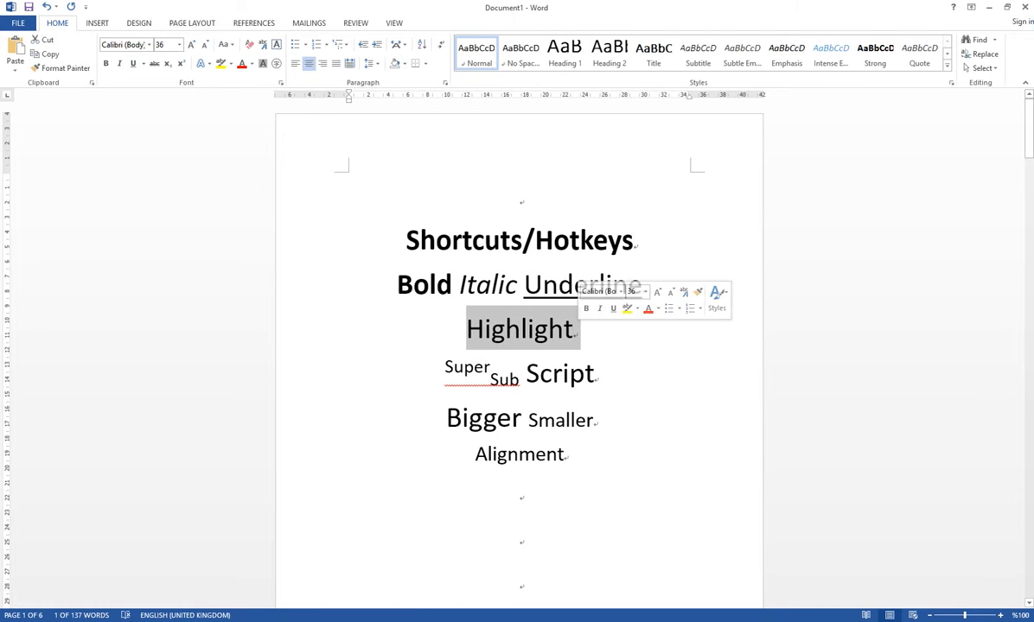
{"action": "left_click", "coordinate": [548, 328]}
{"action": "left_click", "coordinate": [464, 367]}
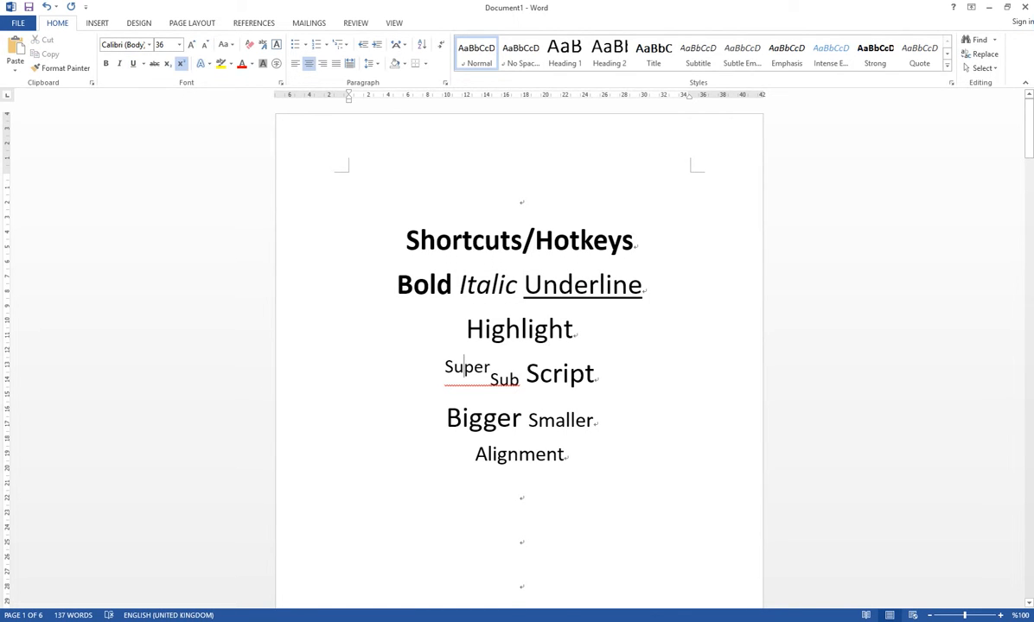
{"action": "left_click", "coordinate": [568, 373]}
{"action": "left_click", "coordinate": [566, 420]}
{"action": "key", "text": "Down"}
{"action": "left_click_drag", "start_coordinate": [414, 285], "coordinate": [574, 457]}
{"action": "left_click", "coordinate": [578, 456]}
- Examine the bold, italic and underlined Hello examples on the second page
{"action": "scroll", "coordinate": [519, 346], "scroll_direction": "down", "scroll_amount": 8}
{"action": "scroll", "coordinate": [518, 345], "scroll_direction": "down", "scroll_amount": 2}
{"action": "left_click", "coordinate": [521, 210]}
{"action": "key", "text": "Return"}
{"action": "key", "text": "Return"}
{"action": "scroll", "coordinate": [518, 346], "scroll_direction": "down", "scroll_amount": 8}
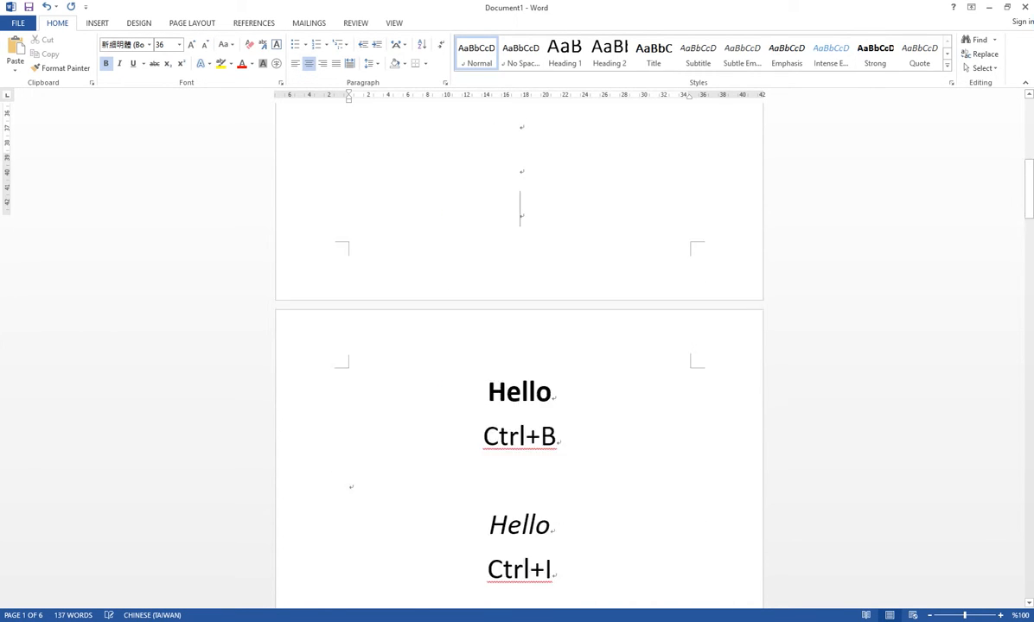
{"action": "left_click", "coordinate": [521, 127]}
{"action": "left_click", "coordinate": [513, 260]}
{"action": "left_click", "coordinate": [521, 393]}
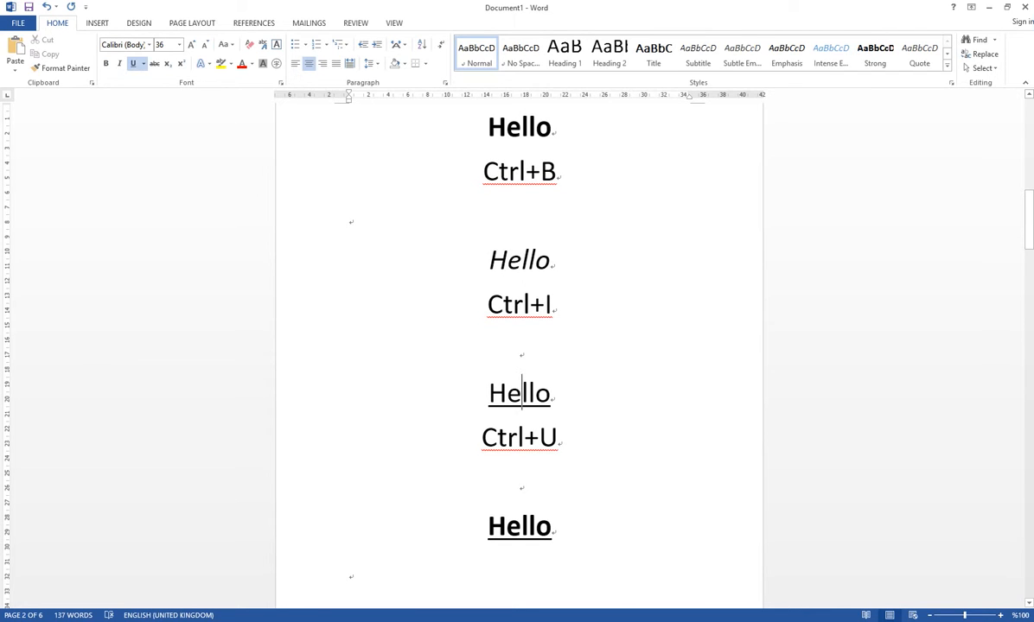
- Remove the bold and underline formatting from the last Hello on the second page
{"action": "double_click", "coordinate": [518, 527]}
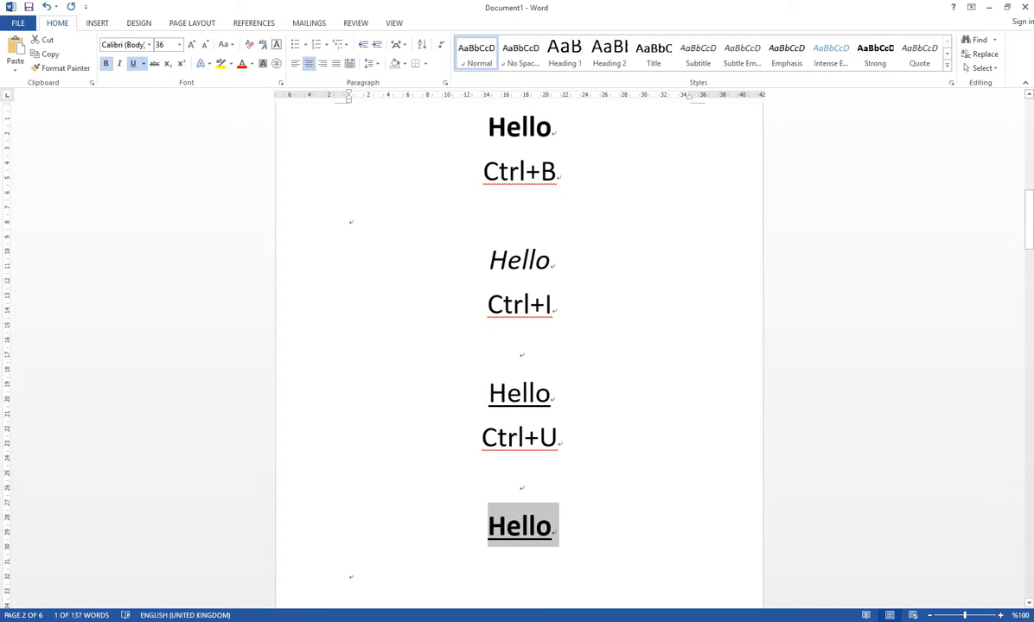
{"action": "key", "text": "ctrl+b"}
{"action": "key", "text": "ctrl+u"}
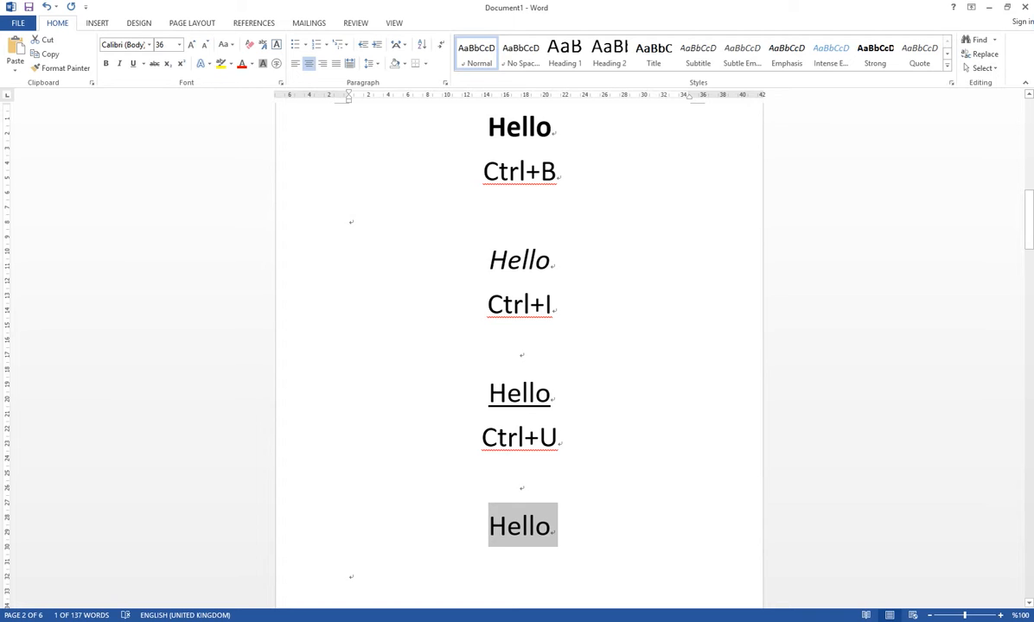
- Format the selected Hello as bold and underlined, also trying italic on it and removing the italic again
{"action": "key", "text": "ctrl+b"}
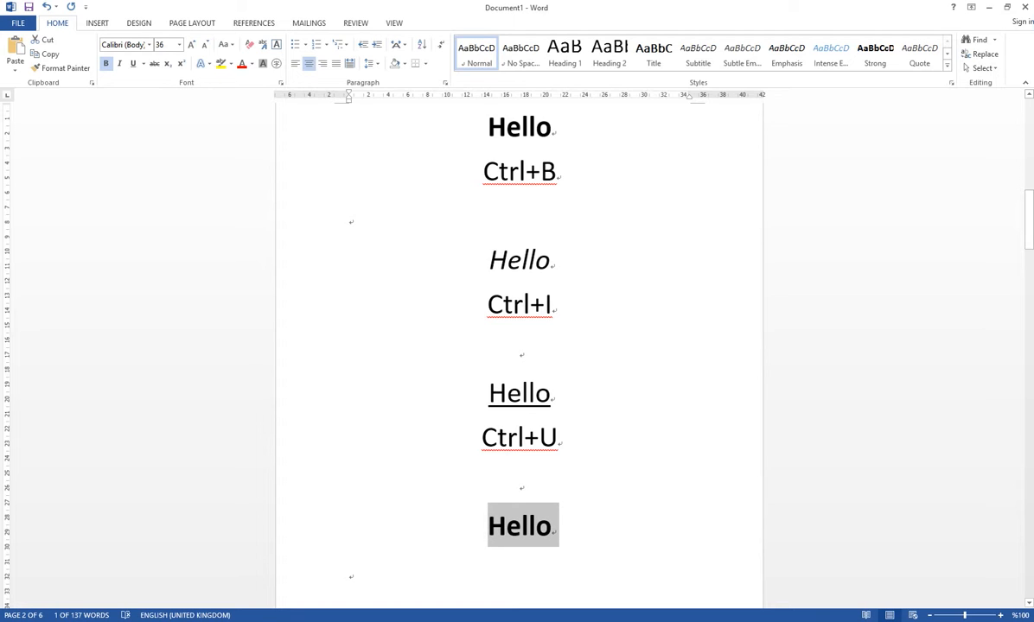
{"action": "key", "text": "ctrl+i"}
{"action": "key", "text": "ctrl+u"}
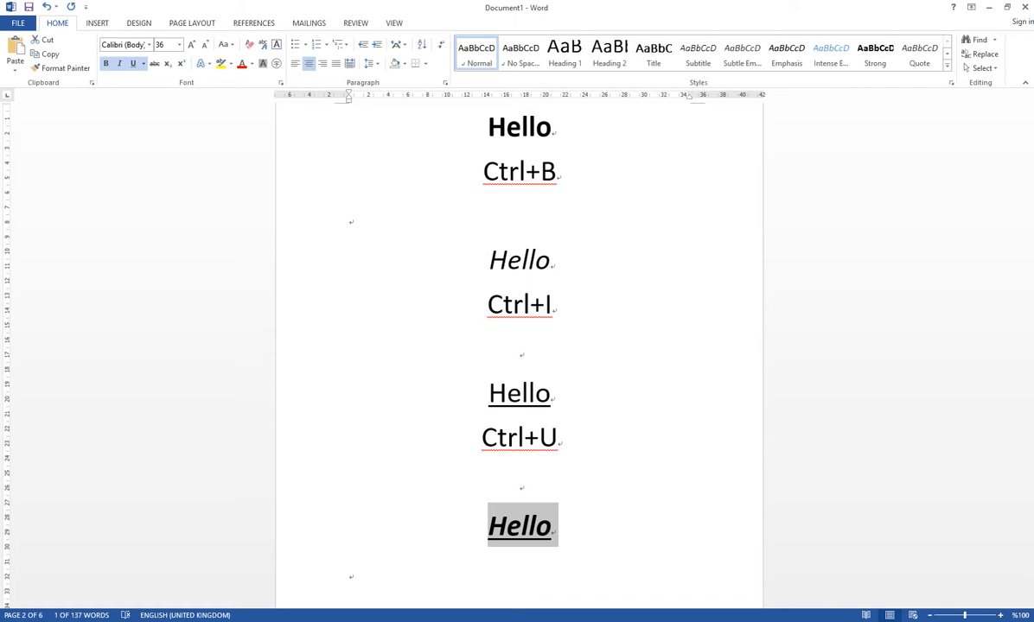
{"action": "key", "text": "ctrl+i"}
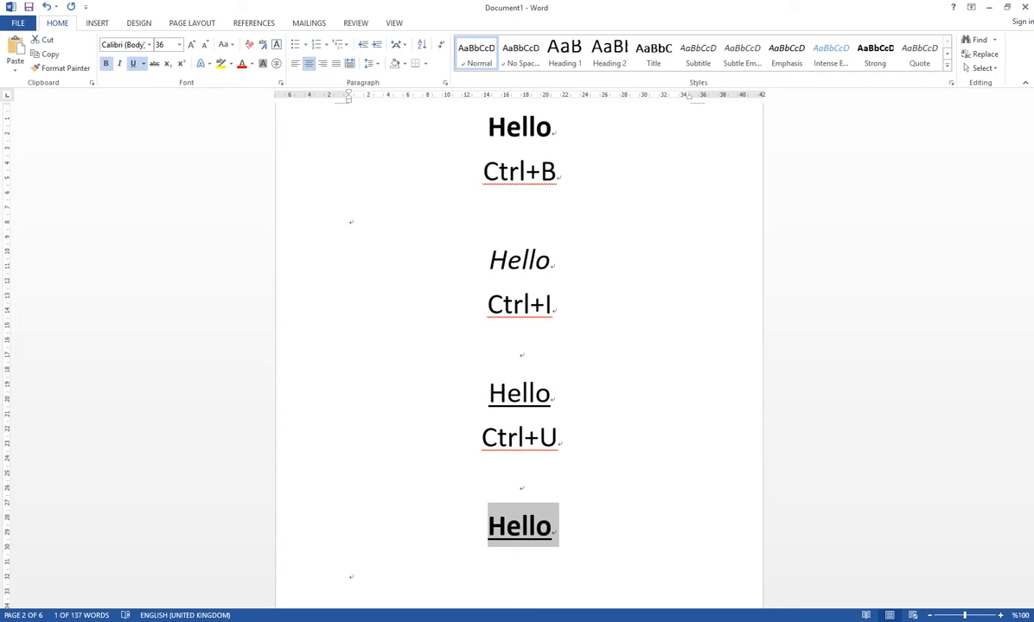
- Delete the practice line under the superscript shortcut and the practice H2O line under the subscript shortcut
{"action": "scroll", "coordinate": [518, 346], "scroll_direction": "down", "scroll_amount": 8}
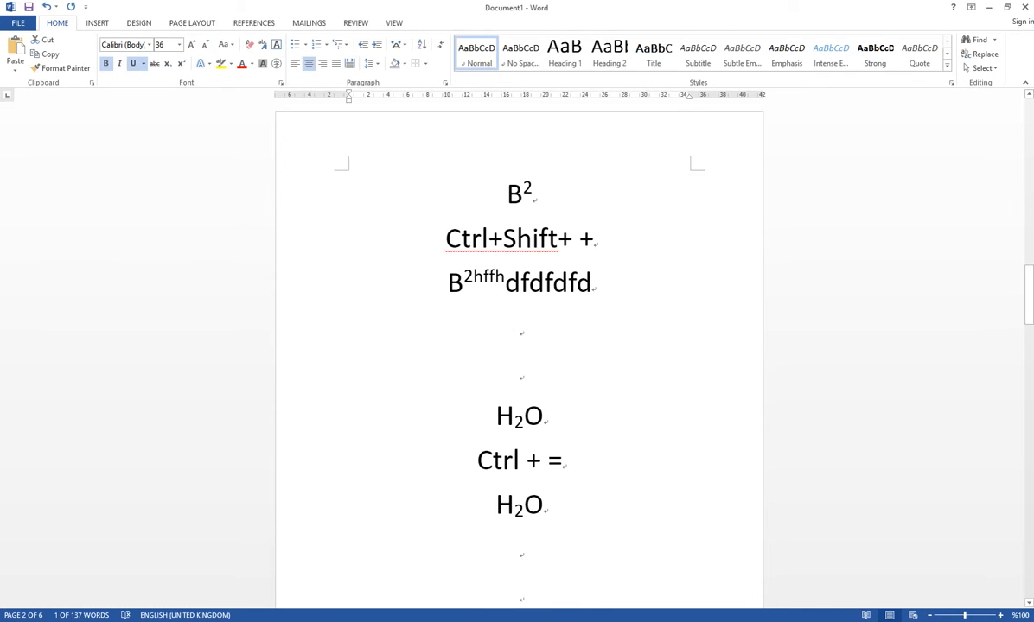
{"action": "scroll", "coordinate": [519, 346], "scroll_direction": "down", "scroll_amount": 1}
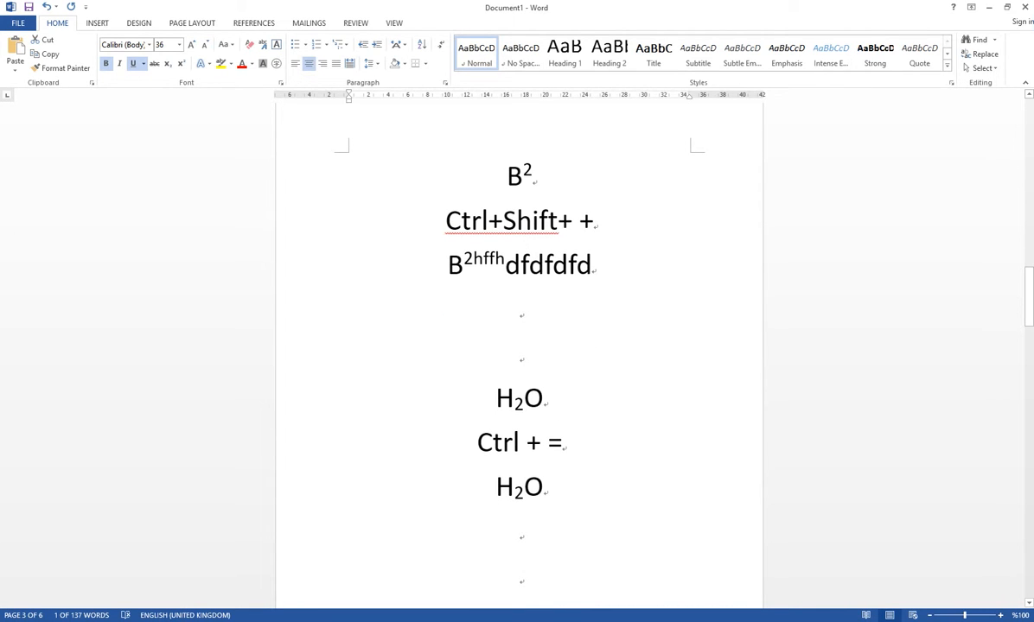
{"action": "left_click_drag", "start_coordinate": [593, 266], "coordinate": [447, 264]}
{"action": "key", "text": "Delete"}
{"action": "left_click_drag", "start_coordinate": [547, 442], "coordinate": [496, 442]}
{"action": "key", "text": "Delete"}
- Below the superscript shortcut, enter B followed by 222222 in superscript and sssss in normal text
{"action": "left_click", "coordinate": [520, 265]}
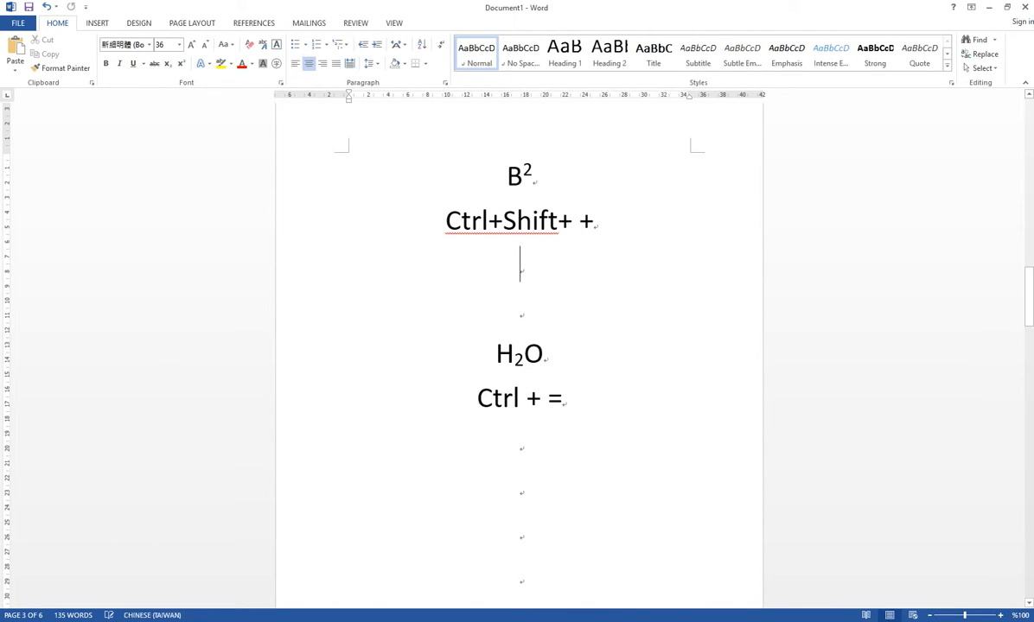
{"action": "type", "text": "B"}
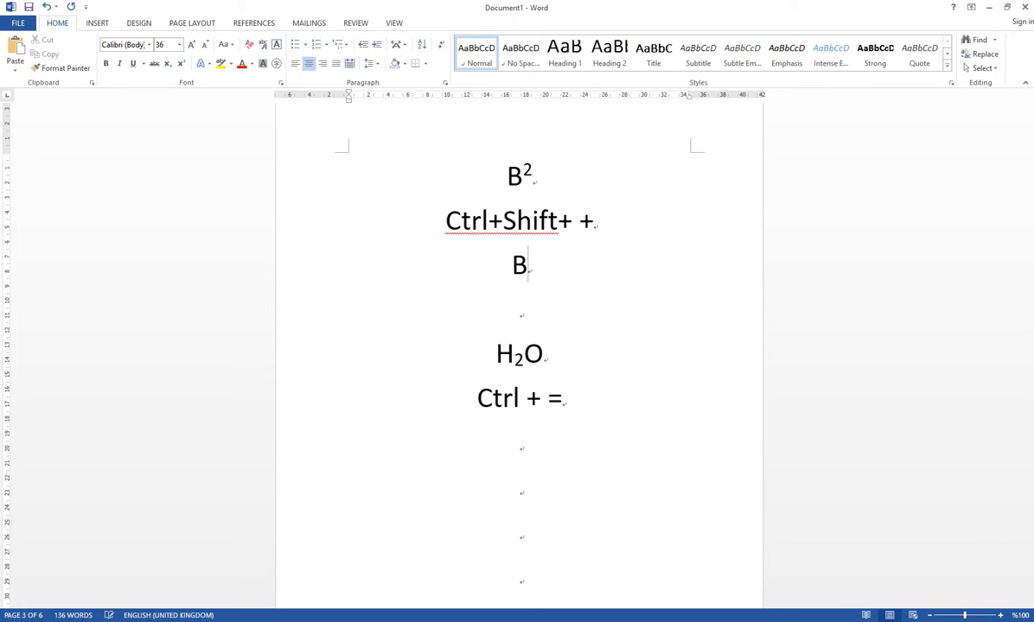
{"action": "mouse_move", "coordinate": [533, 175]}
{"action": "left_mouse_down"}
{"action": "mouse_move", "coordinate": [506, 175]}
{"action": "mouse_move", "coordinate": [522, 175]}
{"action": "left_mouse_up"}
{"action": "left_click", "coordinate": [534, 175]}
{"action": "left_click", "coordinate": [528, 266]}
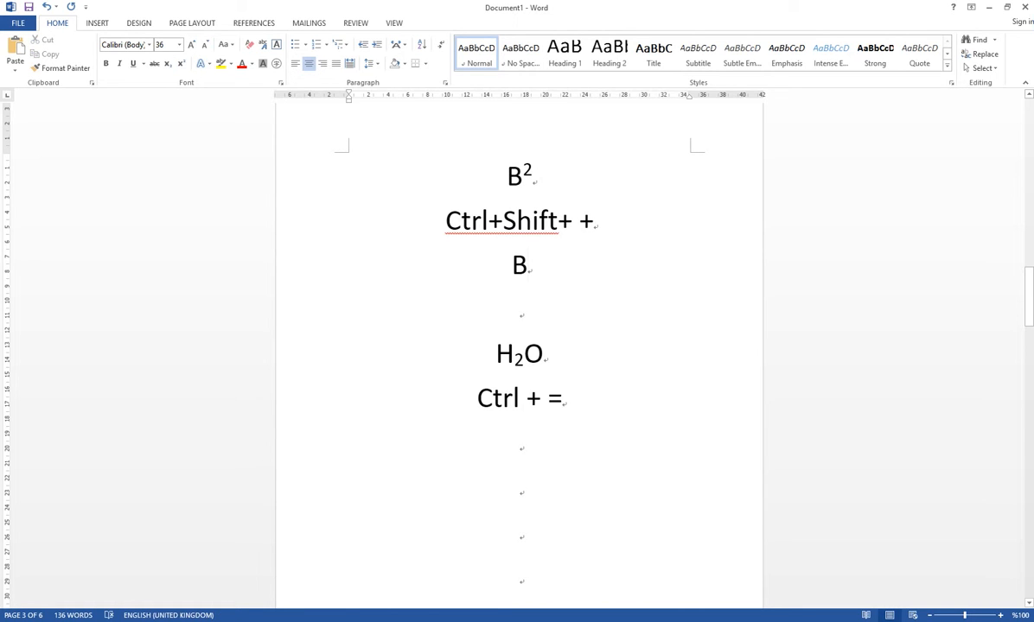
{"action": "key", "text": "ctrl+shift+plus"}
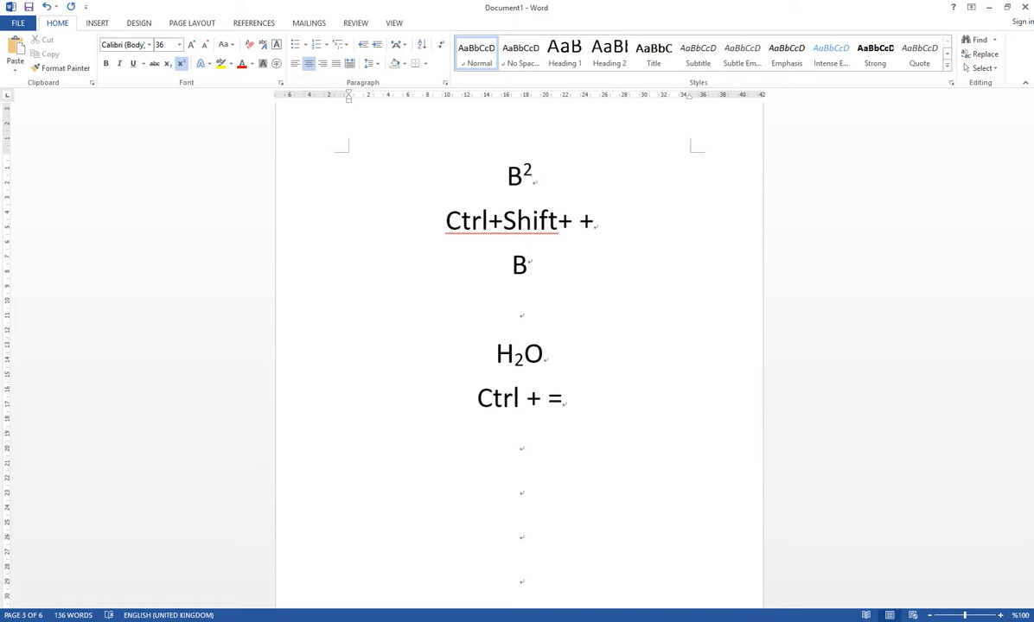
{"action": "type", "text": "2222"}
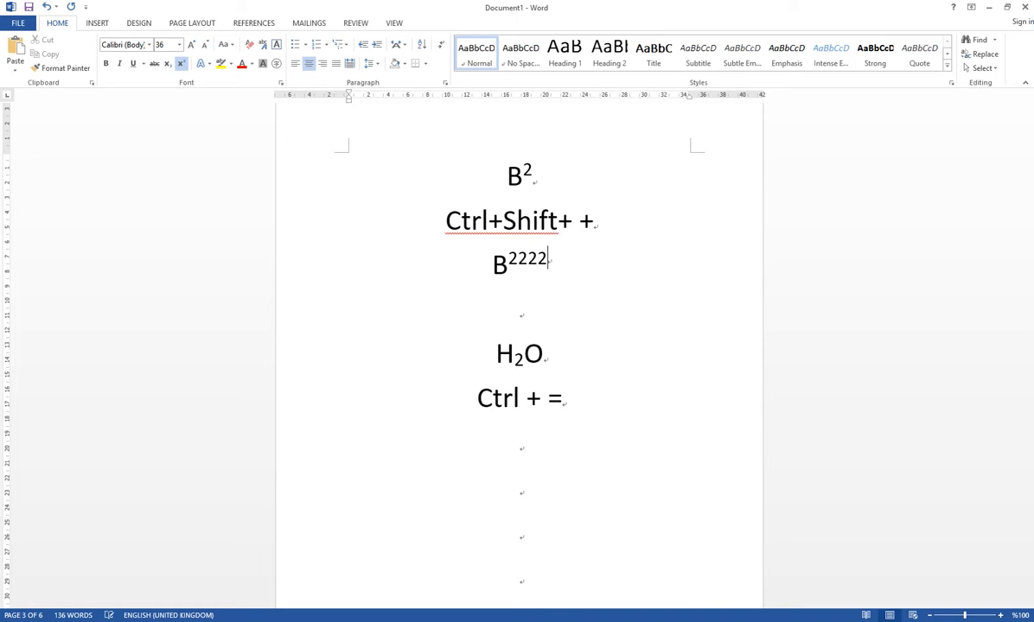
{"action": "type", "text": "22"}
{"action": "key", "text": "ctrl+shift+plus"}
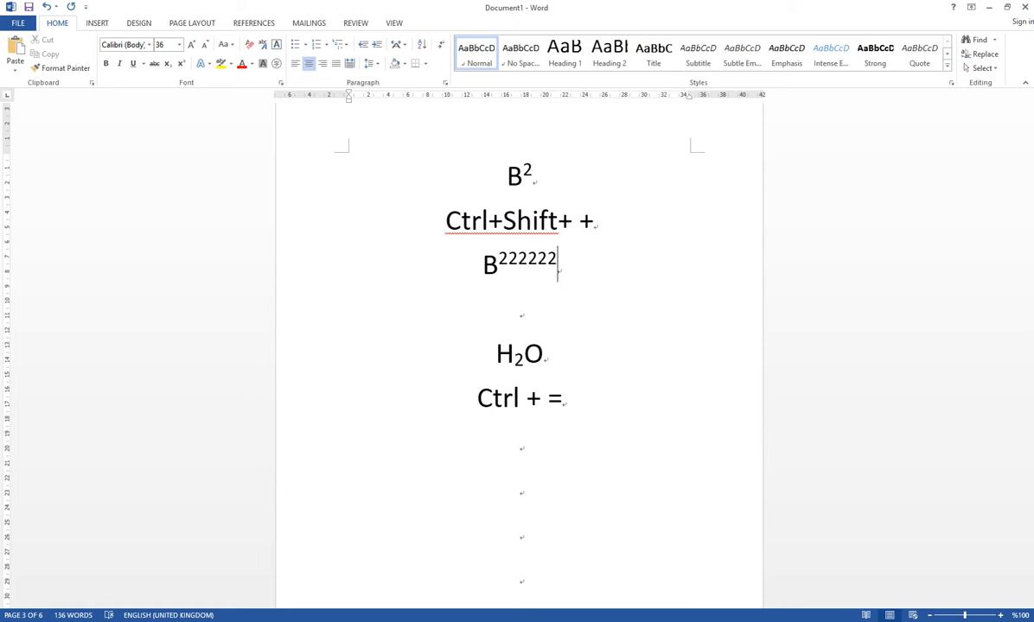
{"action": "type", "text": "sssss"}
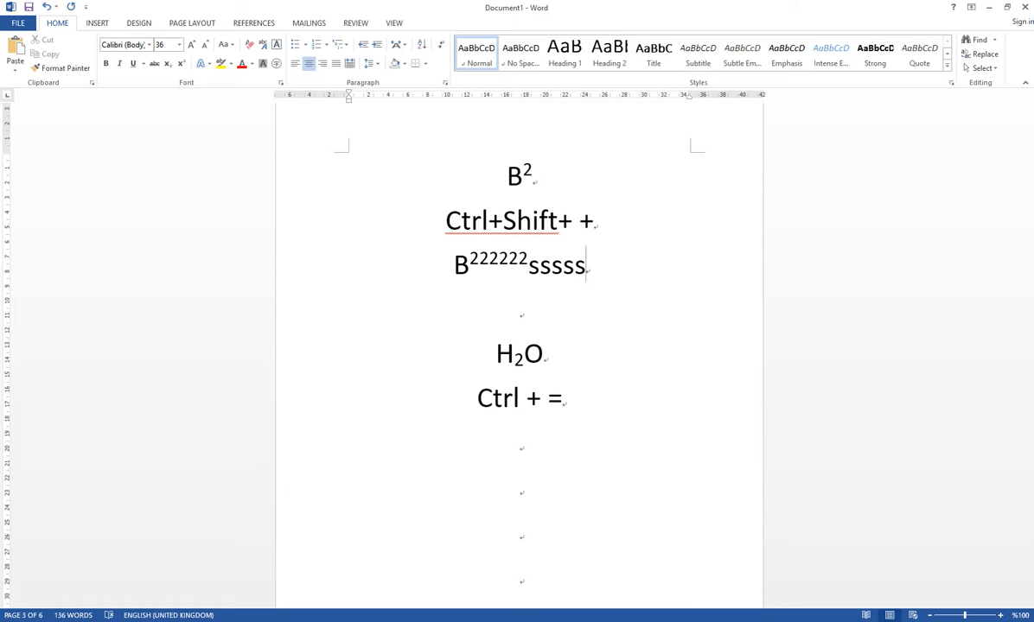
- Below the subscript shortcut, enter H2O with the 2 formatted as subscript and the O as normal text
{"action": "left_click", "coordinate": [521, 443]}
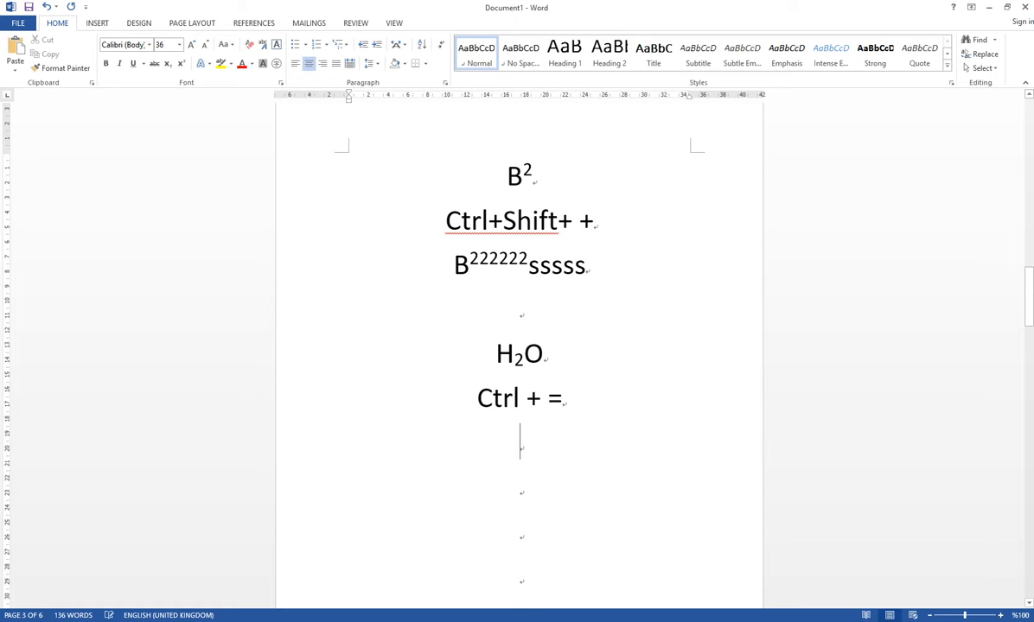
{"action": "left_click_drag", "start_coordinate": [503, 221], "coordinate": [558, 222]}
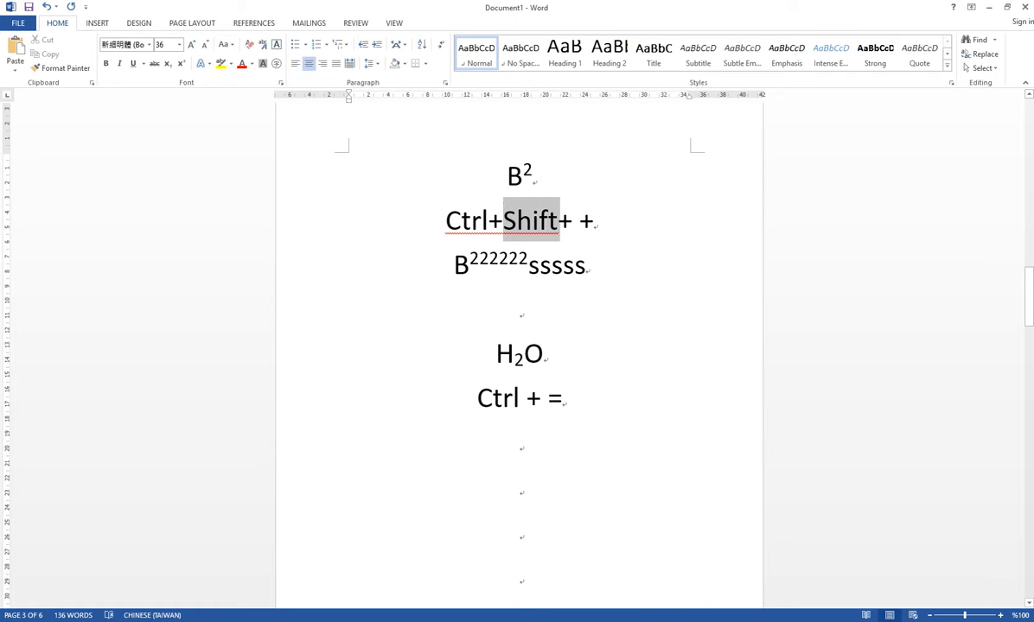
{"action": "left_click", "coordinate": [515, 397]}
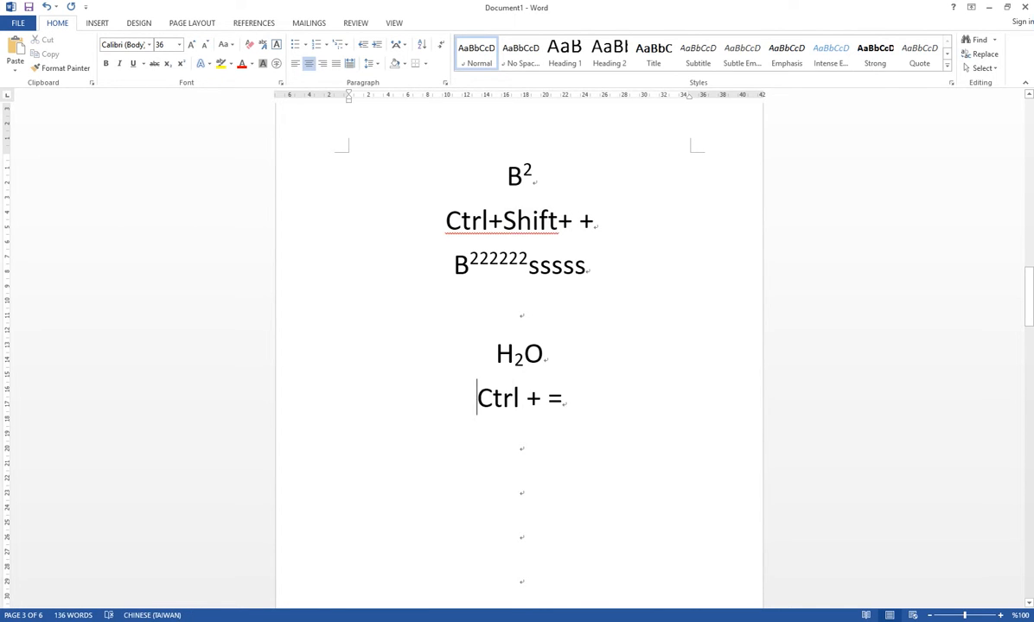
{"action": "left_click_drag", "start_coordinate": [478, 397], "coordinate": [566, 398]}
{"action": "left_click", "coordinate": [519, 441]}
{"action": "key", "text": "alt+shift"}
{"action": "type", "text": "H"}
{"action": "key", "text": "alt+shift"}
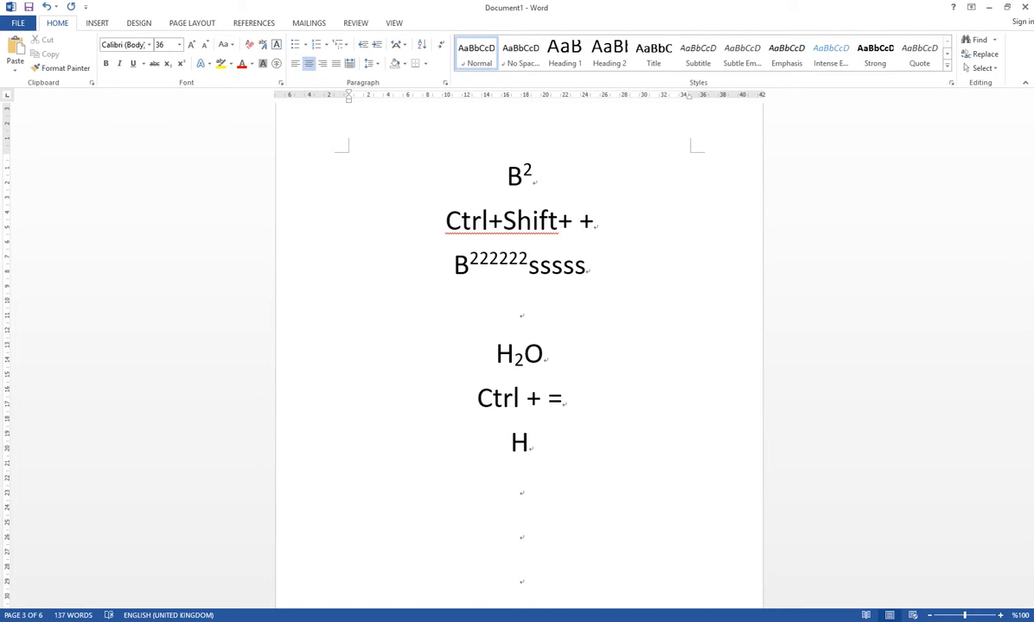
{"action": "key", "text": "ctrl+equal"}
{"action": "type", "text": "2"}
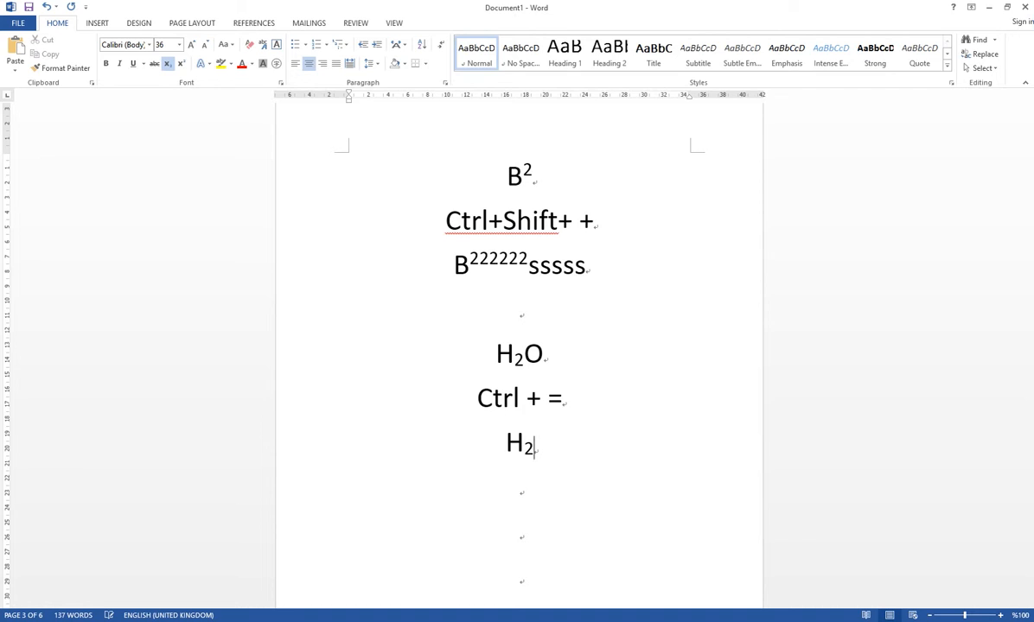
{"action": "key", "text": "ctrl+equal"}
{"action": "type", "text": "O"}
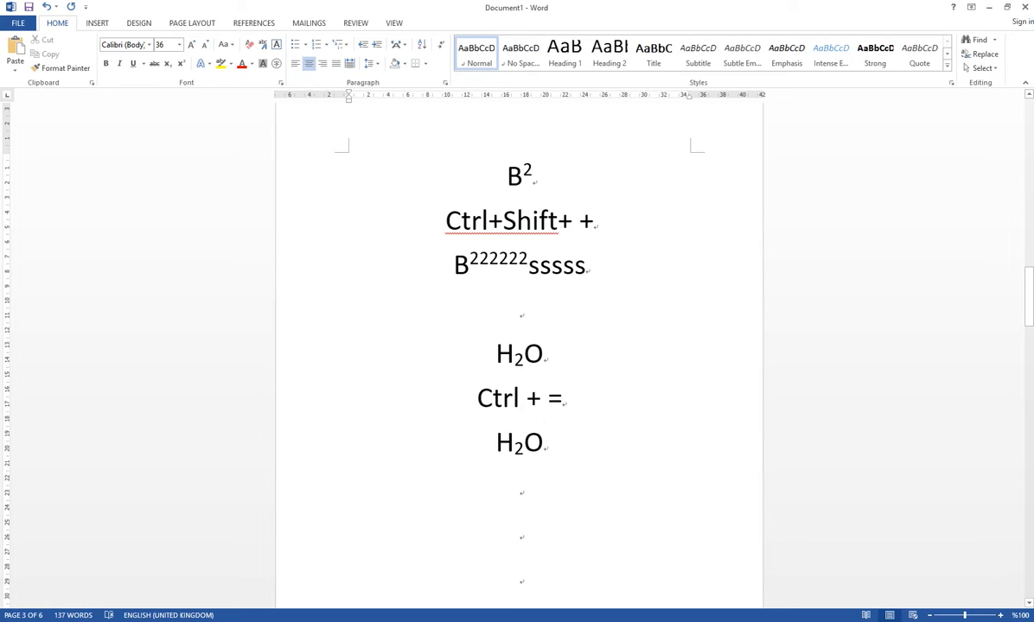
- Select the newly entered H2O one character at a time, starting from its end
{"action": "key", "text": "shift+Left"}
{"action": "key", "text": "shift+Left"}
{"action": "key", "text": "shift+Left"}
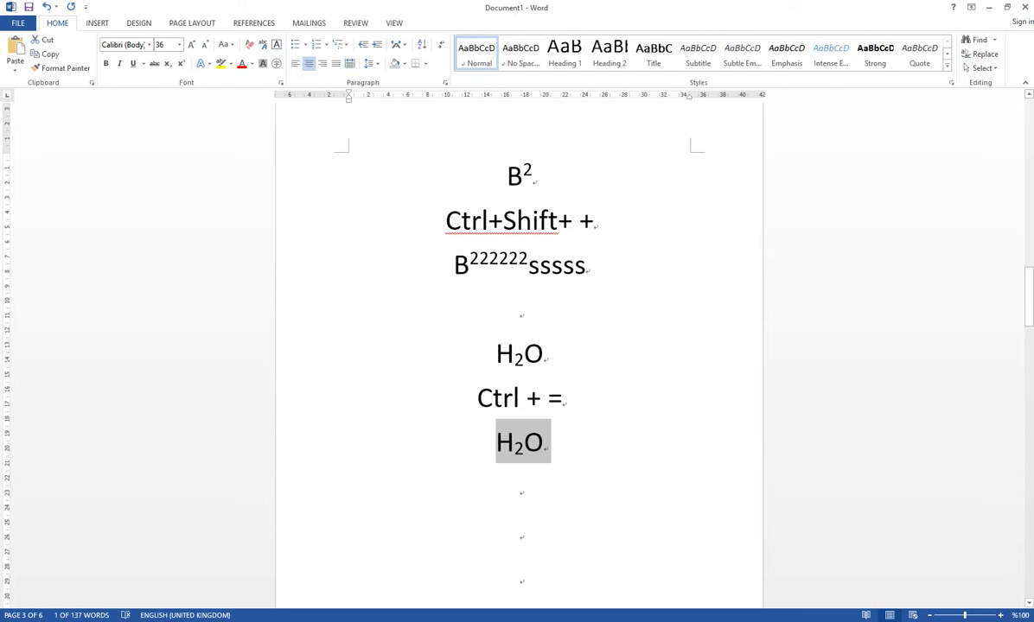
- Select the B222222sssss line character by character from its start, and shorten the selection to leave out the last s
{"action": "left_click", "coordinate": [521, 310]}
{"action": "left_click", "coordinate": [454, 266]}
{"action": "key", "text": "alt+shift"}
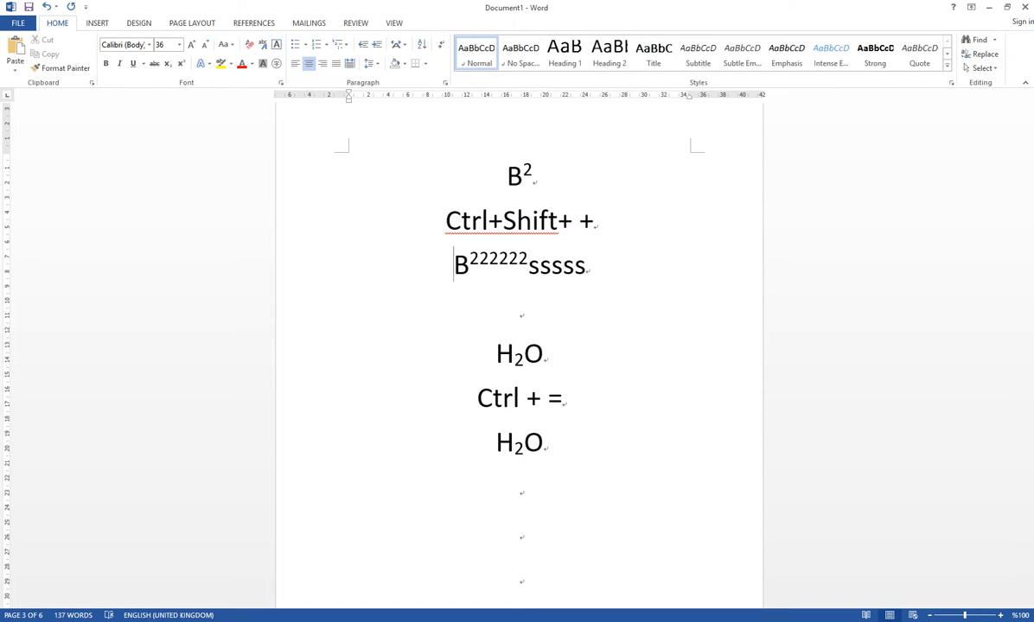
{"action": "key", "text": "shift+Right"}
{"action": "key", "text": "shift+Right"}
{"action": "key", "text": "shift+Right"}
{"action": "key", "text": "shift+Right"}
{"action": "key", "text": "shift+Right"}
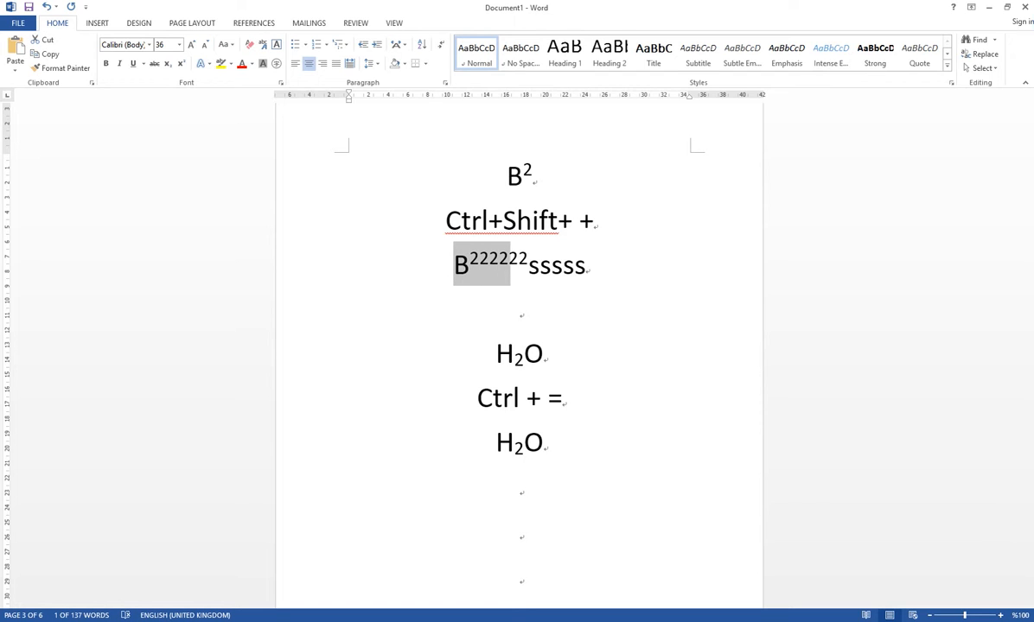
{"action": "key", "text": "shift+Right"}
{"action": "key", "text": "shift+Right"}
{"action": "key", "text": "shift+Right"}
{"action": "key", "text": "shift+Right"}
{"action": "key", "text": "shift+Right"}
{"action": "key", "text": "shift+Right"}
{"action": "key", "text": "shift+Right"}
{"action": "key", "text": "shift+Right"}
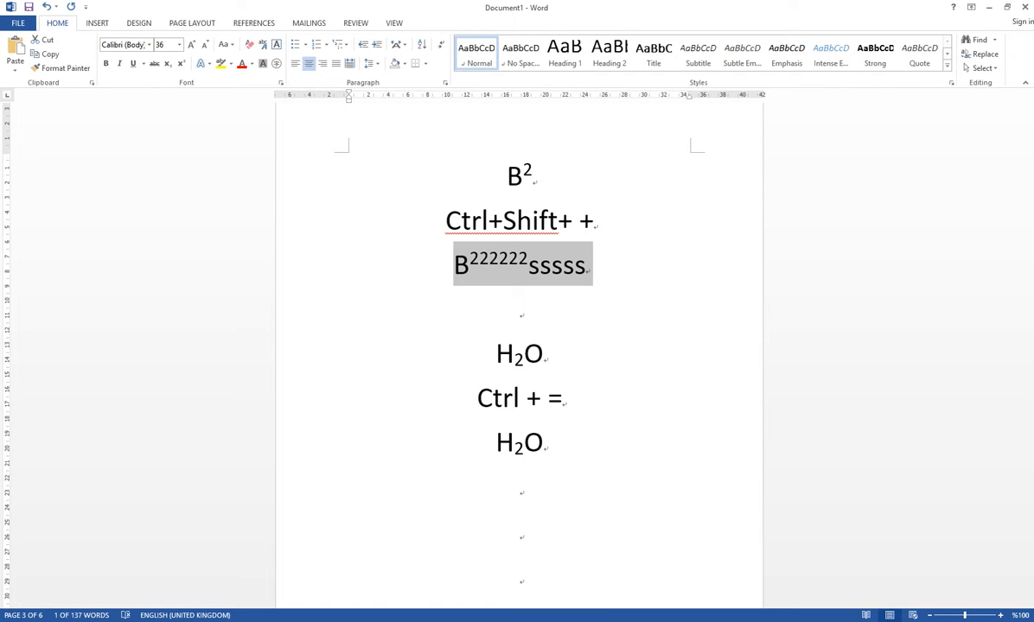
{"action": "key", "text": "shift+Left"}
{"action": "key", "text": "shift+Left"}
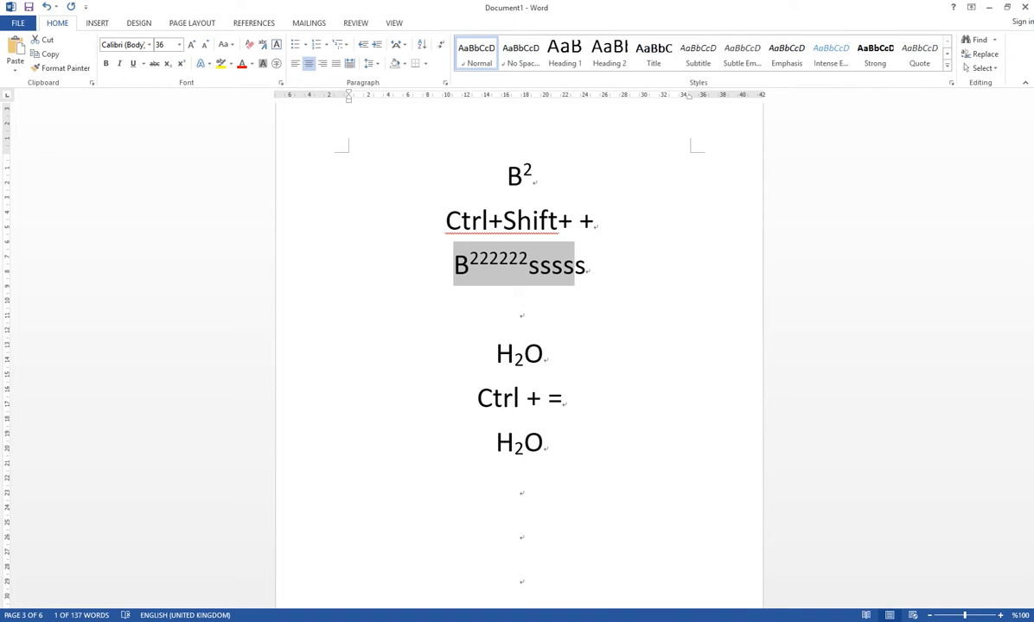
- Enlarge the Hello above the font size shortcuts on the fourth page to 130 pt
{"action": "scroll", "coordinate": [519, 205], "scroll_direction": "down", "scroll_amount": 5}
{"action": "left_click", "coordinate": [519, 205]}
{"action": "key", "text": "Return"}
{"action": "key", "text": "Return"}
{"action": "scroll", "coordinate": [519, 345], "scroll_direction": "down", "scroll_amount": 1}
{"action": "scroll", "coordinate": [520, 346], "scroll_direction": "down", "scroll_amount": 2}
{"action": "double_click", "coordinate": [504, 277]}
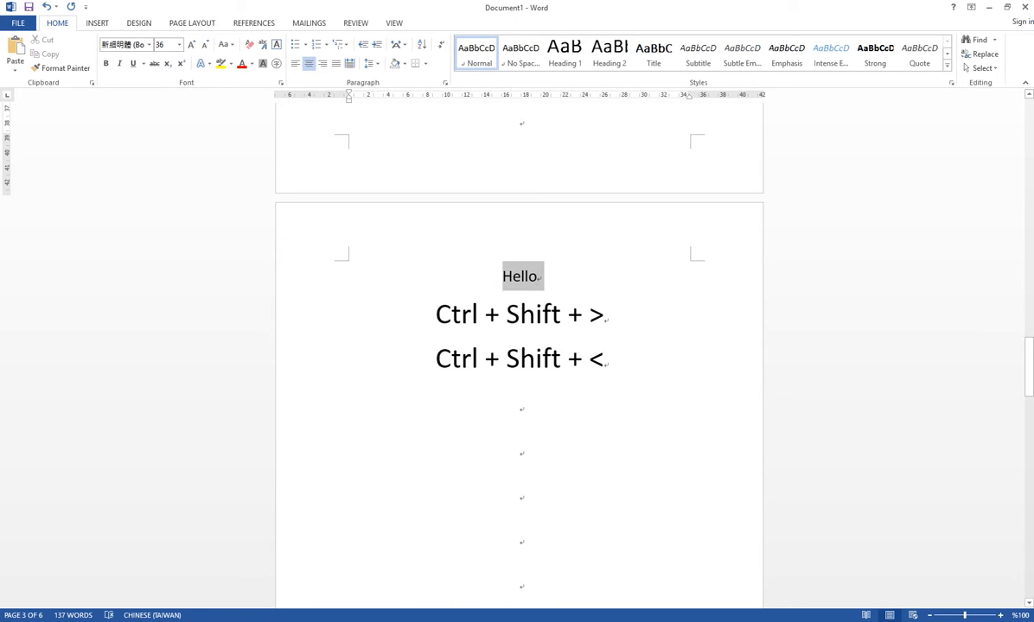
{"action": "scroll", "coordinate": [520, 346], "scroll_direction": "up", "scroll_amount": 1}
{"action": "scroll", "coordinate": [519, 346], "scroll_direction": "down", "scroll_amount": 1}
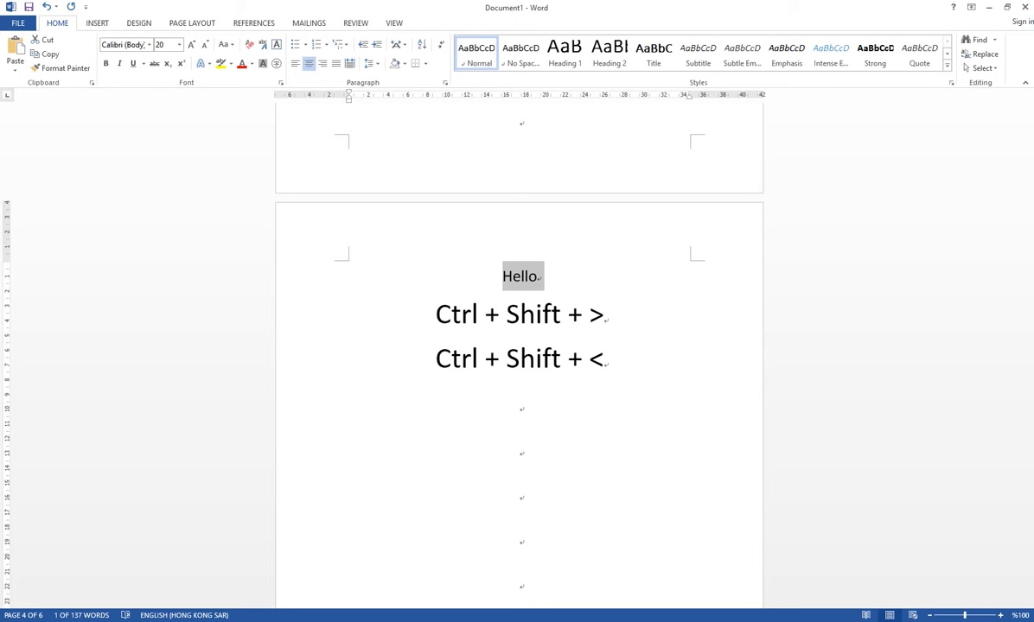
{"action": "key", "text": "ctrl+shift+period"}
{"action": "key", "text": "ctrl+shift+period"}
{"action": "key", "text": "ctrl+shift+period"}
{"action": "key", "text": "ctrl+shift+period"}
{"action": "key", "text": "ctrl+shift+period"}
{"action": "key", "text": "ctrl+shift+period"}
{"action": "key", "text": "ctrl+shift+period"}
{"action": "key", "text": "ctrl+shift+period"}
{"action": "key", "text": "ctrl+shift+period"}
{"action": "key", "text": "ctrl+shift+period"}
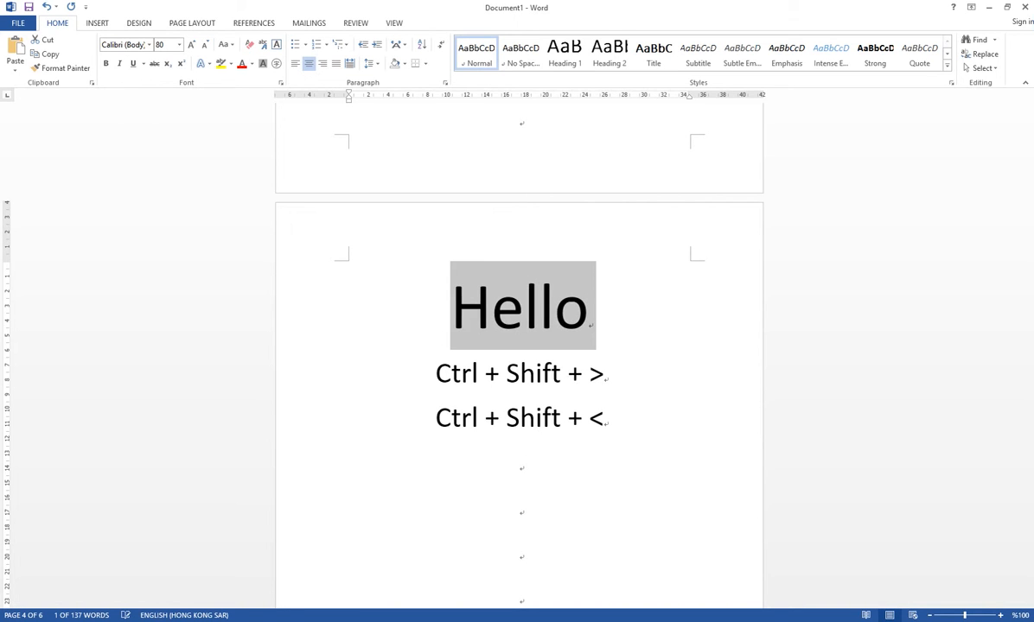
{"action": "key", "text": "ctrl+shift+period"}
{"action": "key", "text": "ctrl+shift+period"}
{"action": "key", "text": "ctrl+shift+period"}
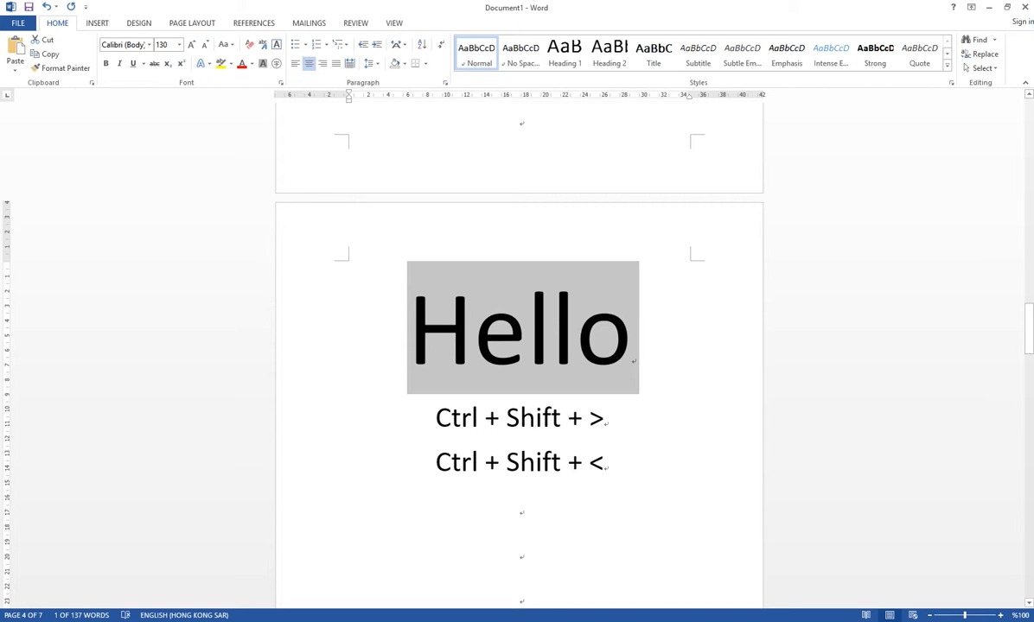
- Reduce the font size of the selected Hello to 28 pt
{"action": "key", "text": "ctrl+shift+comma"}
{"action": "key", "text": "ctrl+shift+comma"}
{"action": "key", "text": "ctrl+shift+comma"}
{"action": "key", "text": "ctrl+shift+comma"}
{"action": "key", "text": "ctrl+shift+comma"}
{"action": "key", "text": "ctrl+shift+comma"}
{"action": "key", "text": "ctrl+shift+comma"}
{"action": "key", "text": "ctrl+shift+comma"}
{"action": "key", "text": "ctrl+shift+comma"}
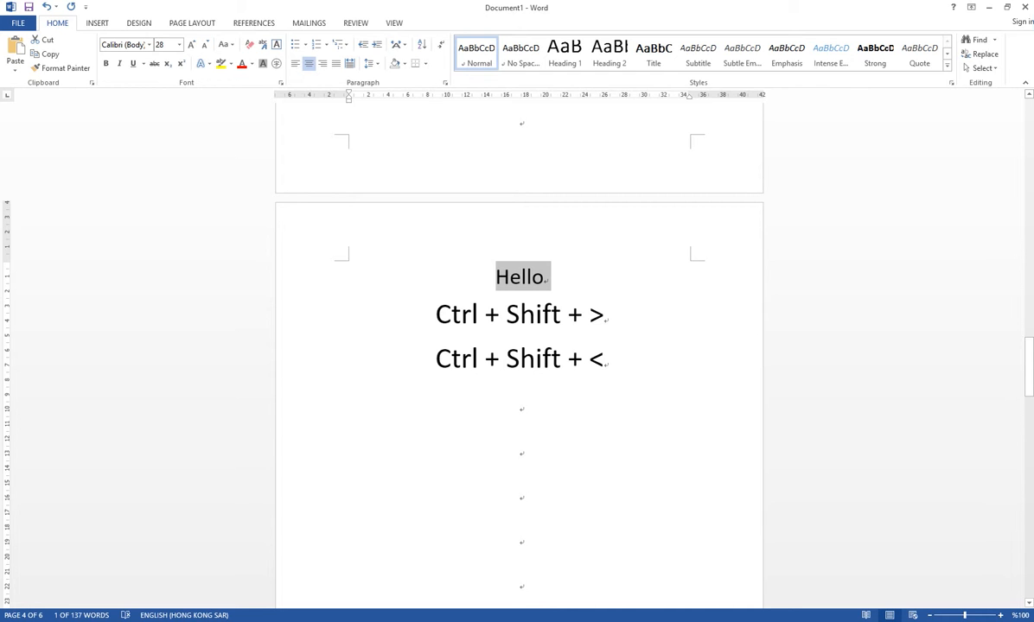
{"action": "scroll", "coordinate": [519, 346], "scroll_direction": "down", "scroll_amount": 6}
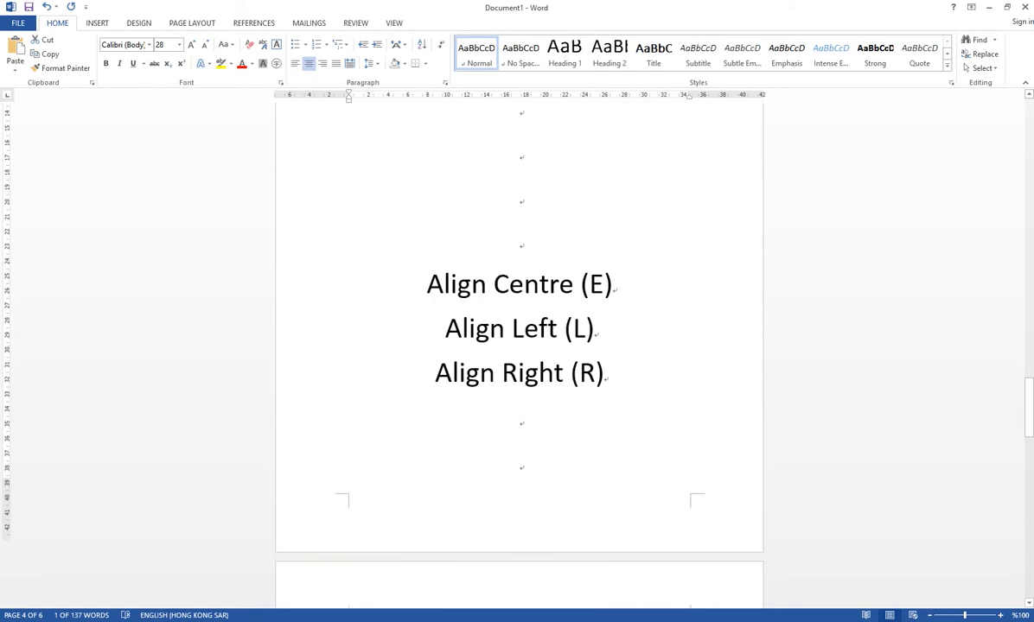
- Select the Align Centre, Align Left and Align Right lines, and switch their alignment to left, right and back to centre
{"action": "scroll", "coordinate": [519, 346], "scroll_direction": "up", "scroll_amount": 2}
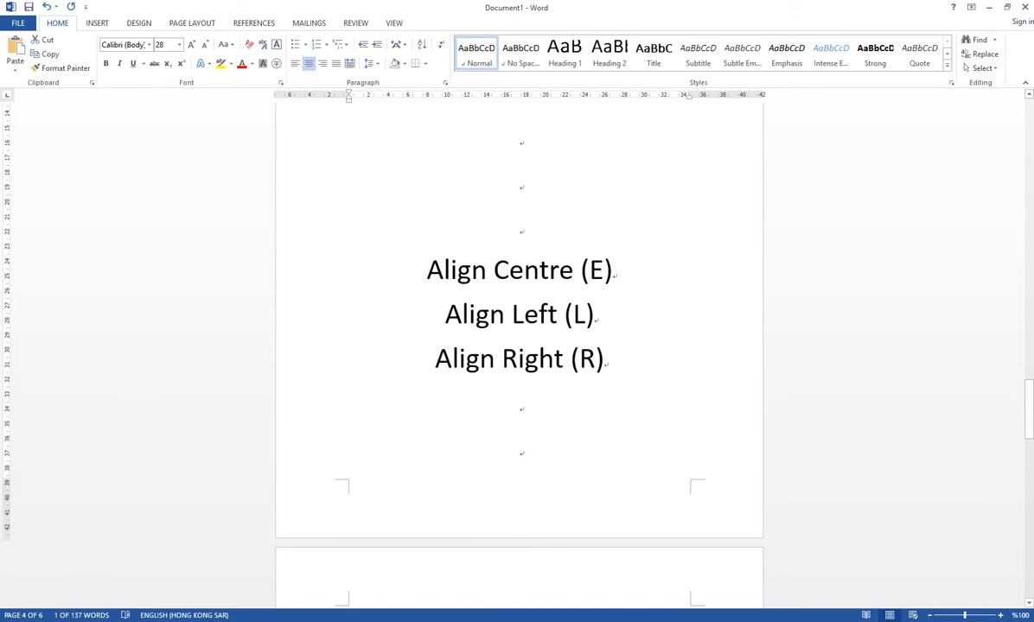
{"action": "left_click_drag", "start_coordinate": [398, 259], "coordinate": [596, 318]}
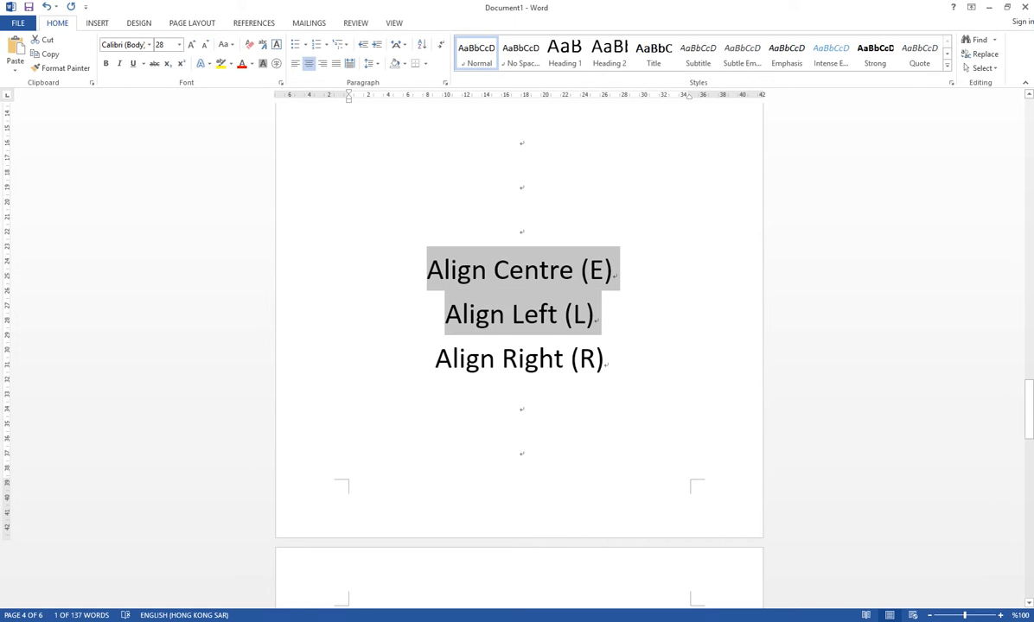
{"action": "key", "text": "shift+Down"}
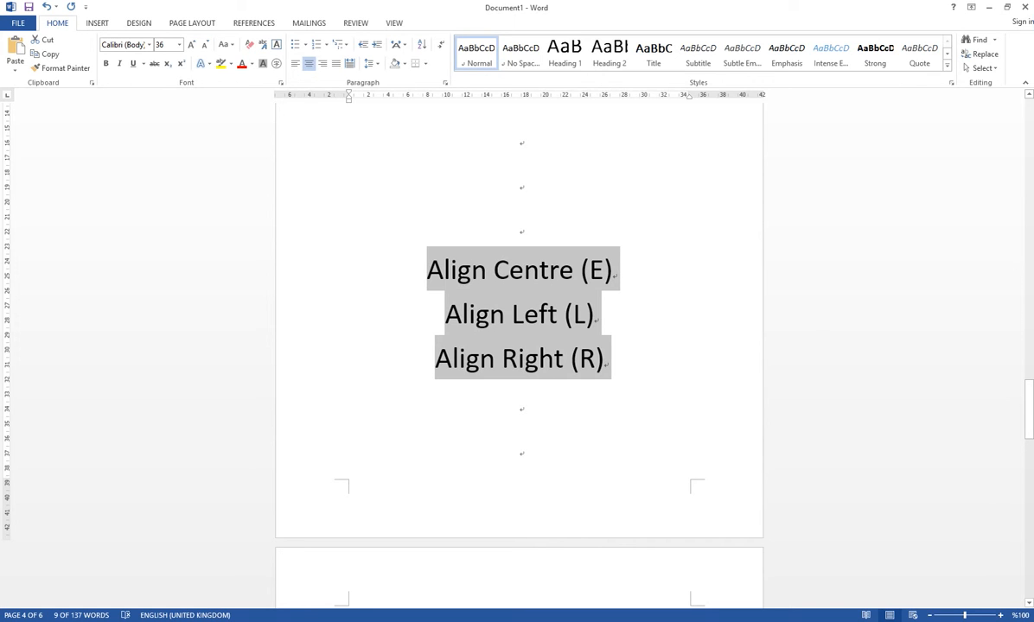
{"action": "scroll", "coordinate": [518, 346], "scroll_direction": "up", "scroll_amount": 2}
{"action": "key", "text": "ctrl+l"}
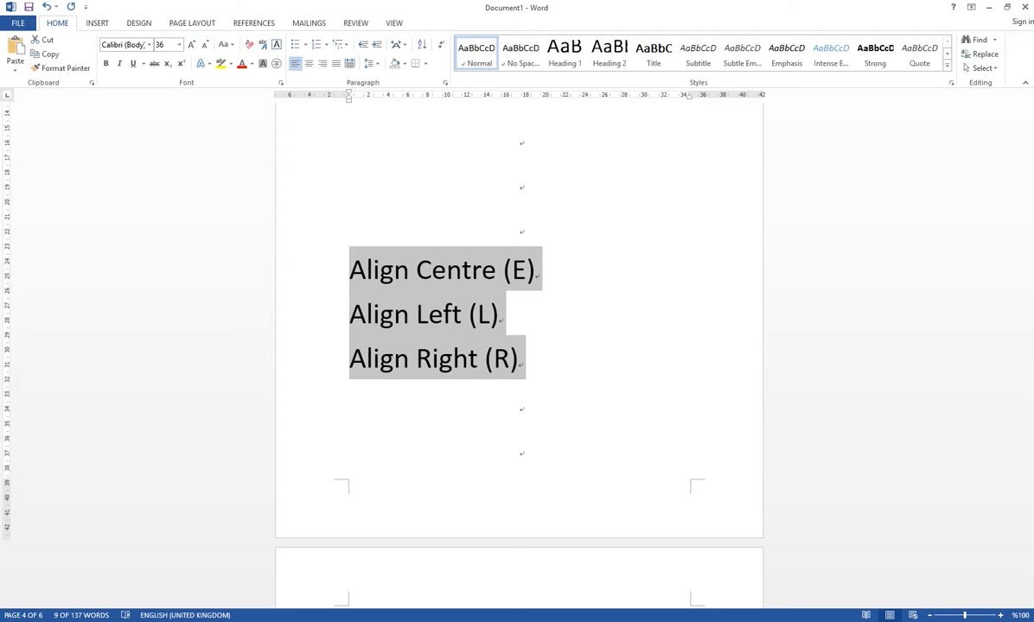
{"action": "key", "text": "ctrl+r"}
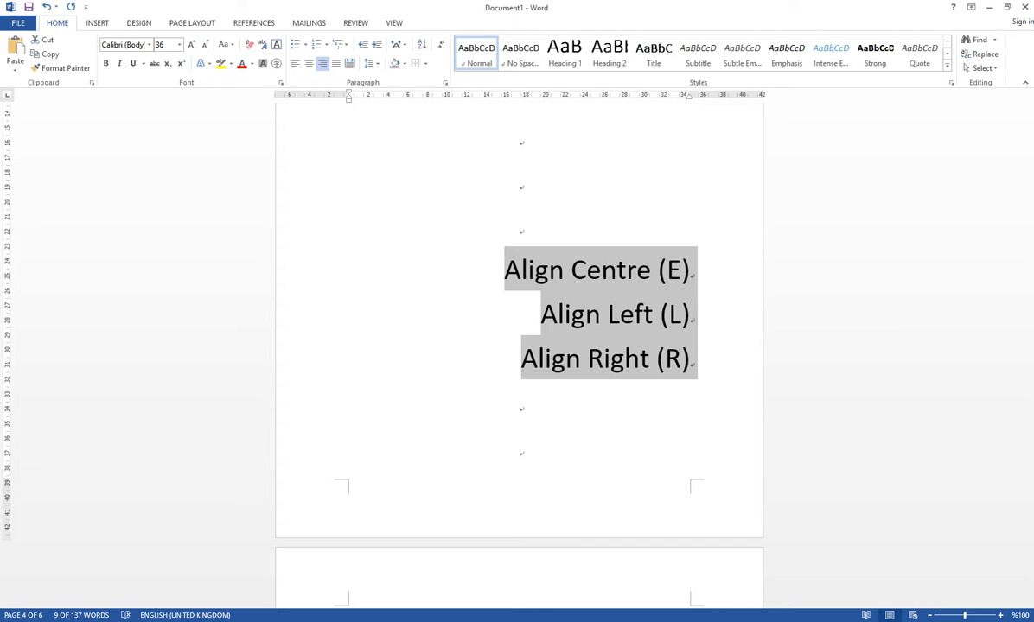
{"action": "key", "text": "ctrl+e"}
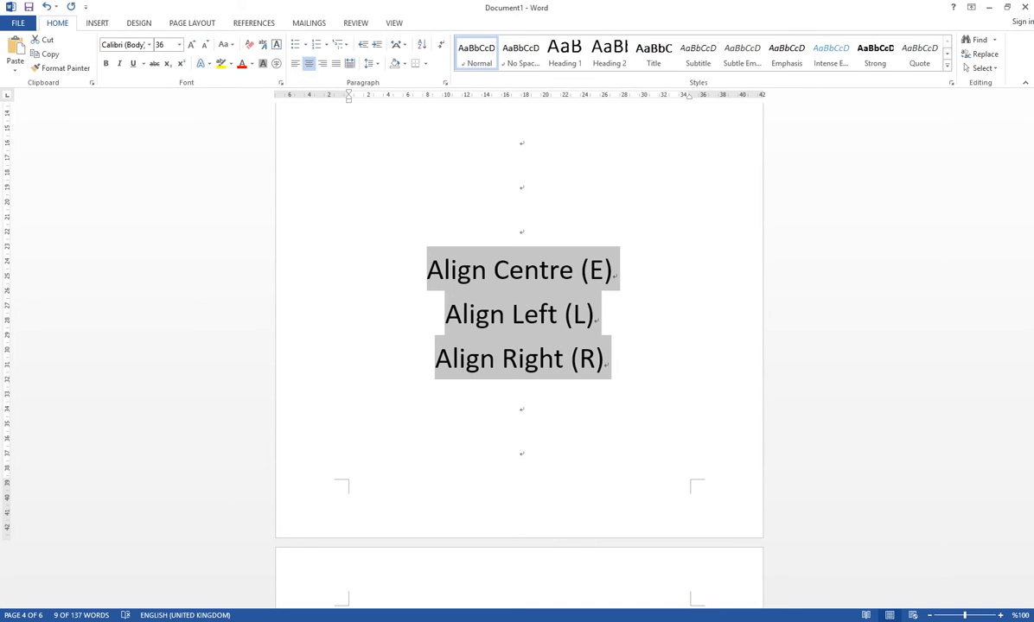
- Reduce the font size of the whole Hong Kong paragraph under the Justify heading to 18 pt
{"action": "scroll", "coordinate": [518, 346], "scroll_direction": "down", "scroll_amount": 5}
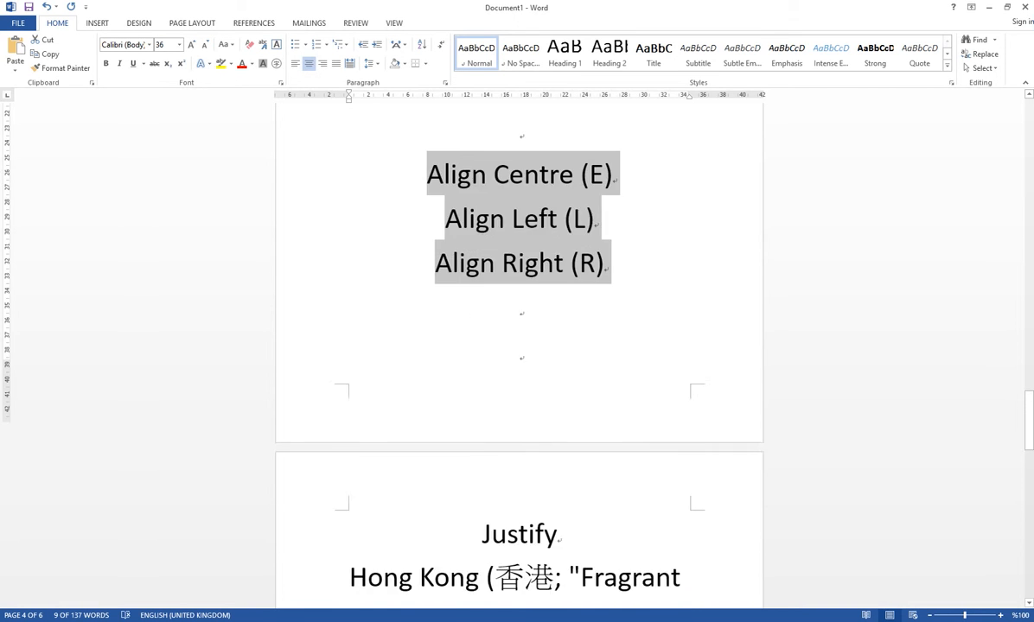
{"action": "scroll", "coordinate": [518, 346], "scroll_direction": "down", "scroll_amount": 1}
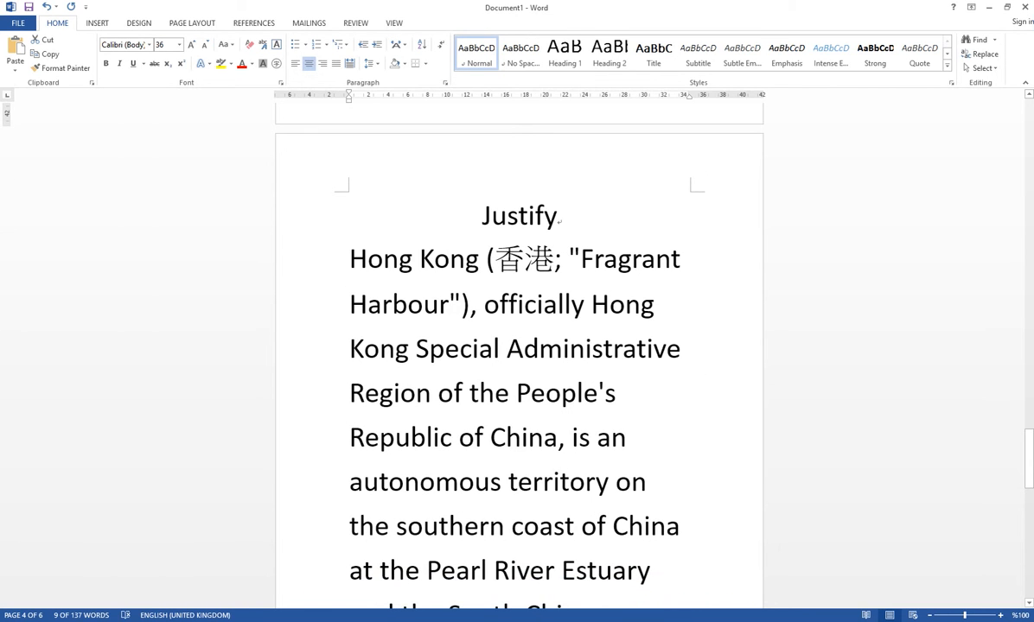
{"action": "scroll", "coordinate": [518, 346], "scroll_direction": "down", "scroll_amount": 10}
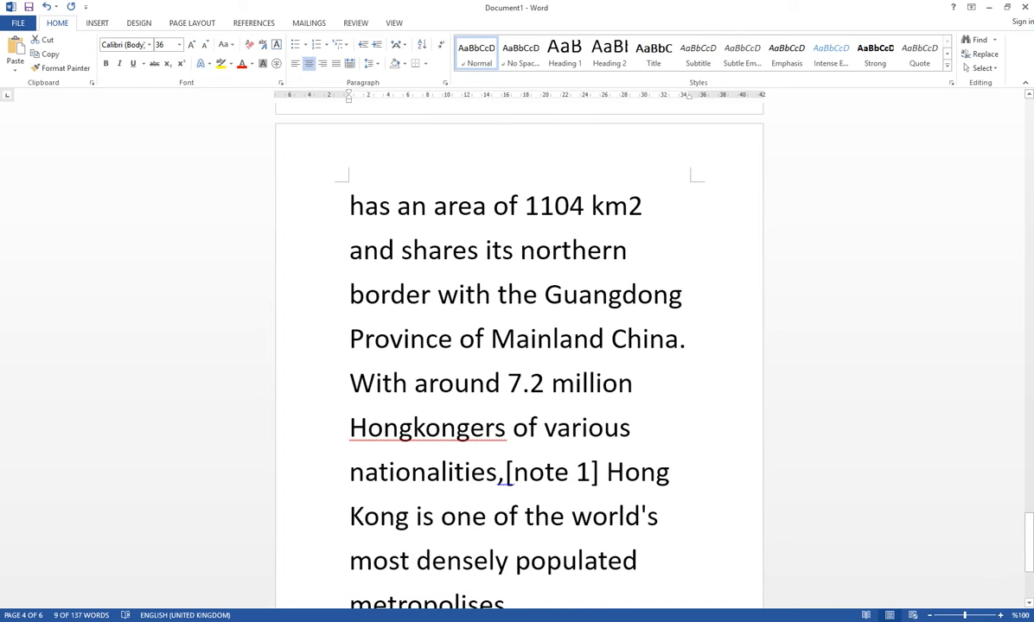
{"action": "scroll", "coordinate": [519, 345], "scroll_direction": "down", "scroll_amount": 3}
{"action": "left_click_drag", "start_coordinate": [516, 478], "coordinate": [497, 308]}
{"action": "scroll", "coordinate": [518, 449], "scroll_direction": "up", "scroll_amount": 4}
{"action": "mouse_move", "coordinate": [418, 308]}
{"action": "left_mouse_down"}
{"action": "mouse_move", "coordinate": [483, 278]}
{"action": "mouse_move", "coordinate": [400, 308]}
{"action": "left_mouse_up"}
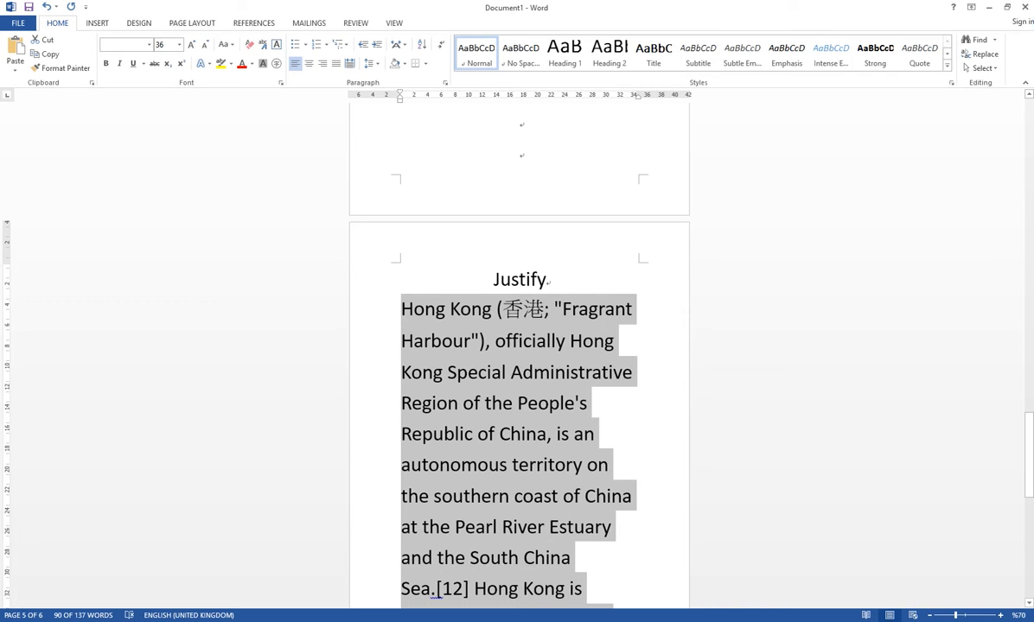
{"action": "scroll", "coordinate": [518, 389], "scroll_direction": "down", "scroll_amount": 2}
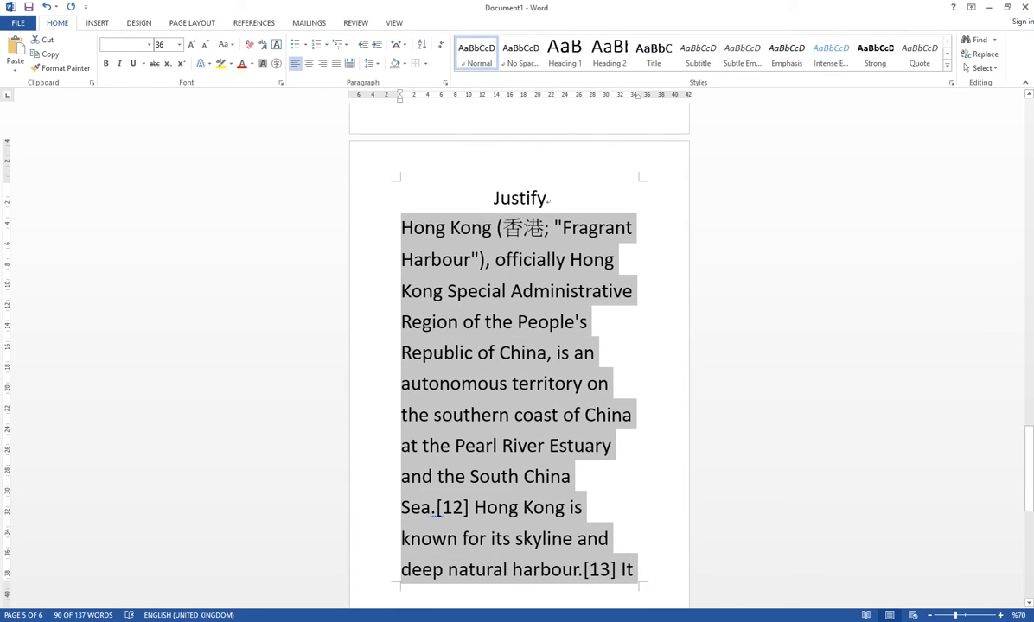
{"action": "key", "text": "ctrl+shift+comma"}
{"action": "key", "text": "ctrl+shift+comma"}
{"action": "key", "text": "ctrl+shift+comma"}
{"action": "key", "text": "ctrl+shift+comma"}
{"action": "key", "text": "ctrl+shift+comma"}
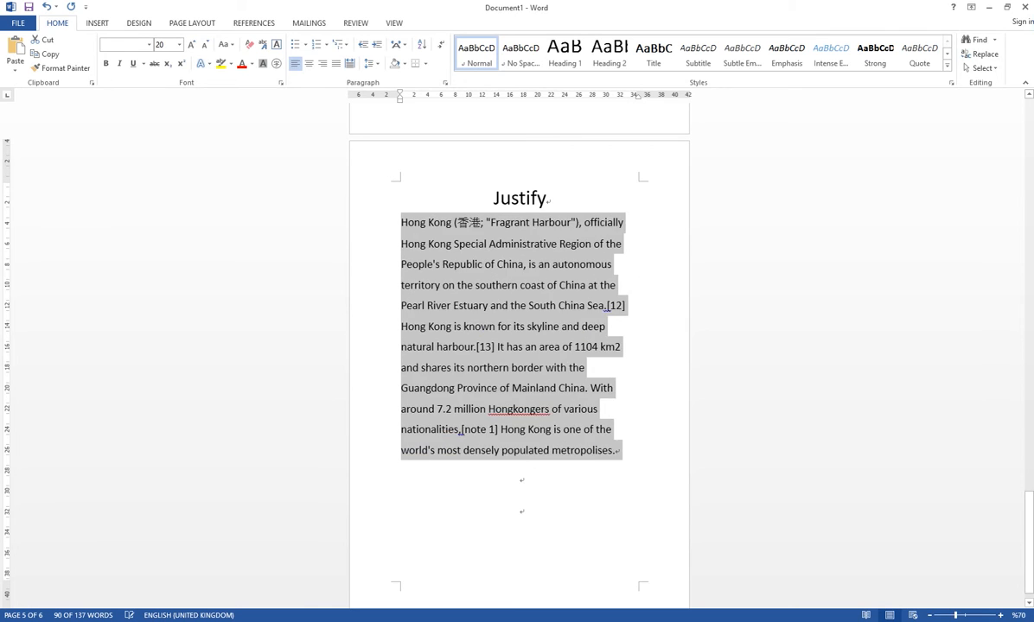
{"action": "key", "text": "ctrl+shift+comma"}
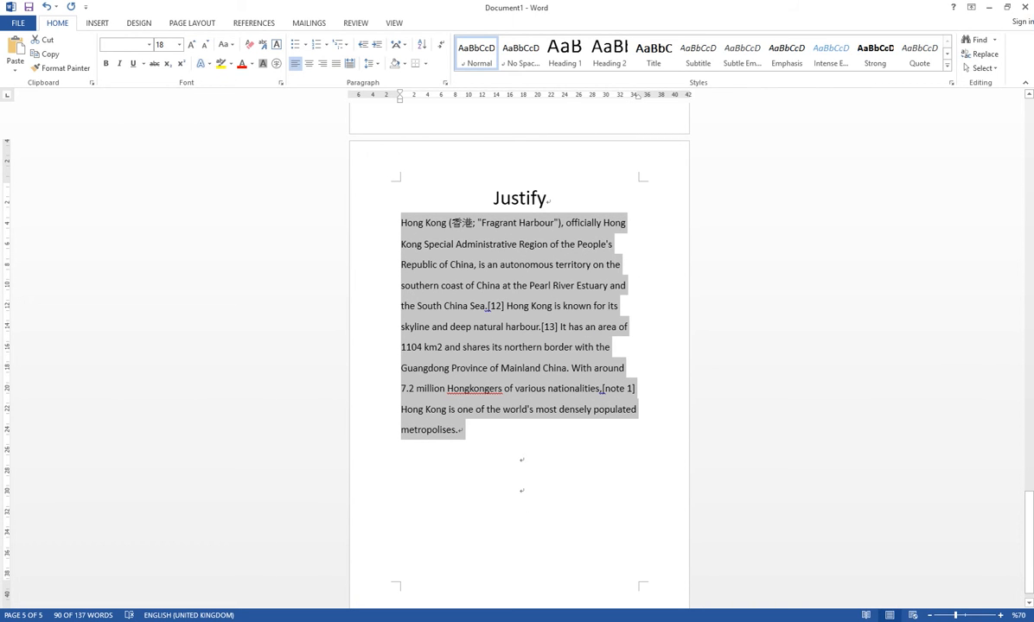
- Cycle the Hong Kong paragraph through centre, left and right alignment, ending with justified alignment, and clear the selection
{"action": "scroll", "coordinate": [518, 345], "scroll_direction": "up", "scroll_amount": 3}
{"action": "key", "text": "ctrl+e"}
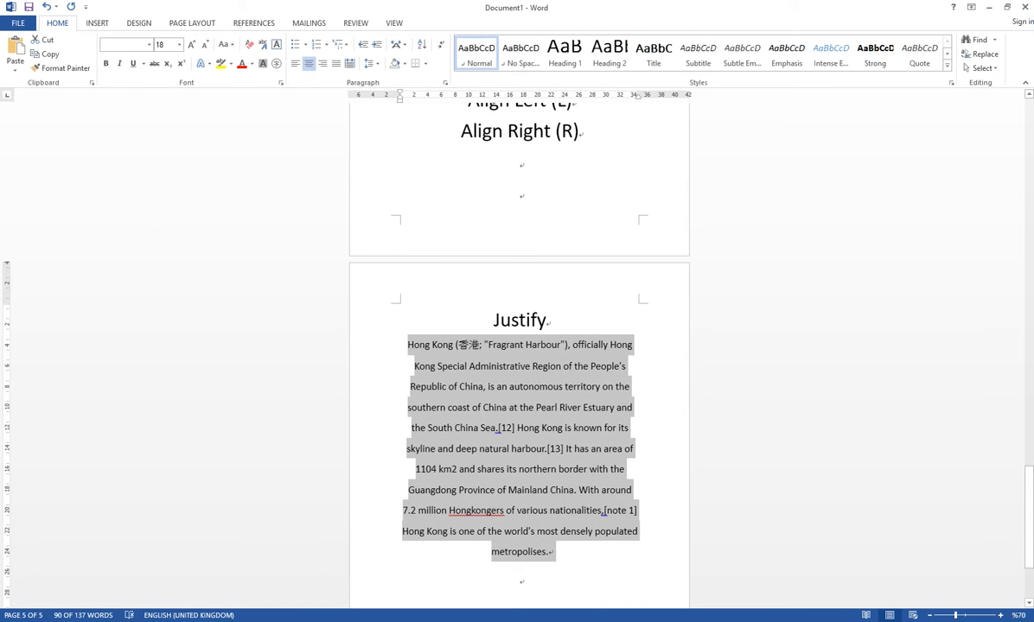
{"action": "key", "text": "ctrl+l"}
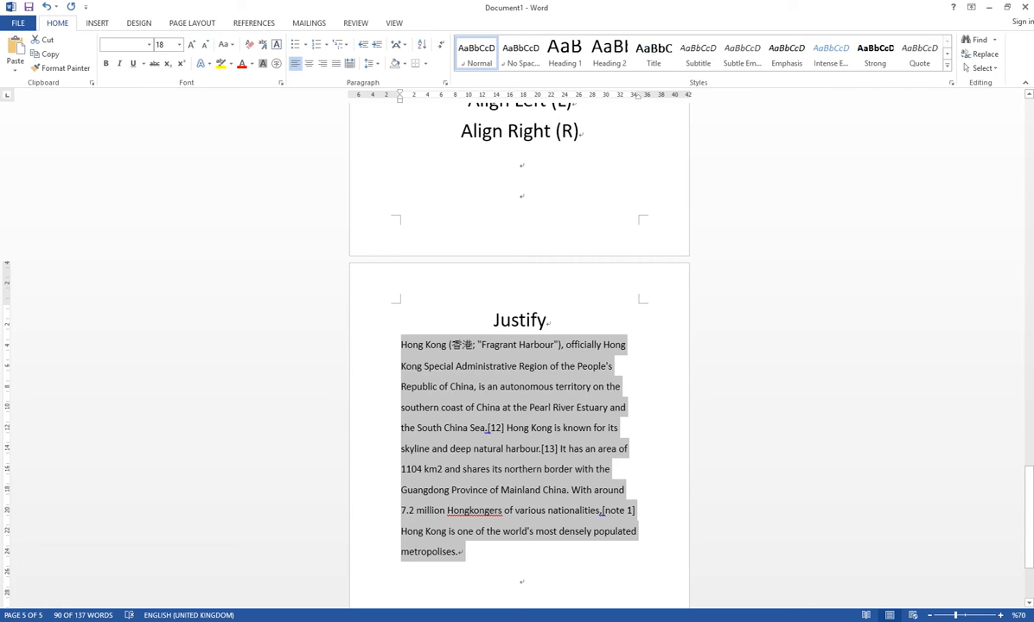
{"action": "key", "text": "ctrl+r"}
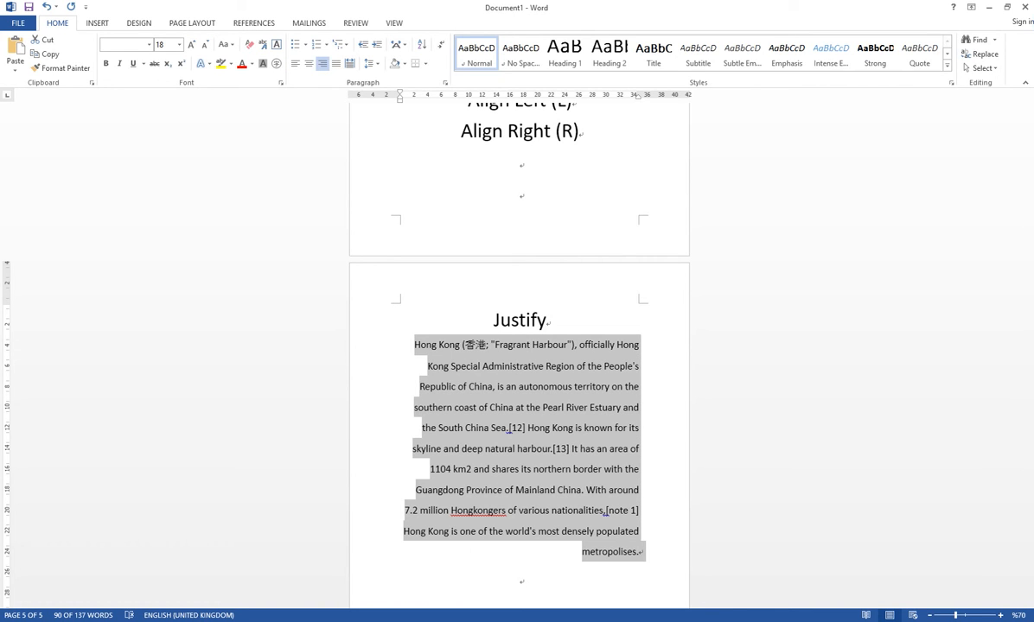
{"action": "key", "text": "ctrl+j"}
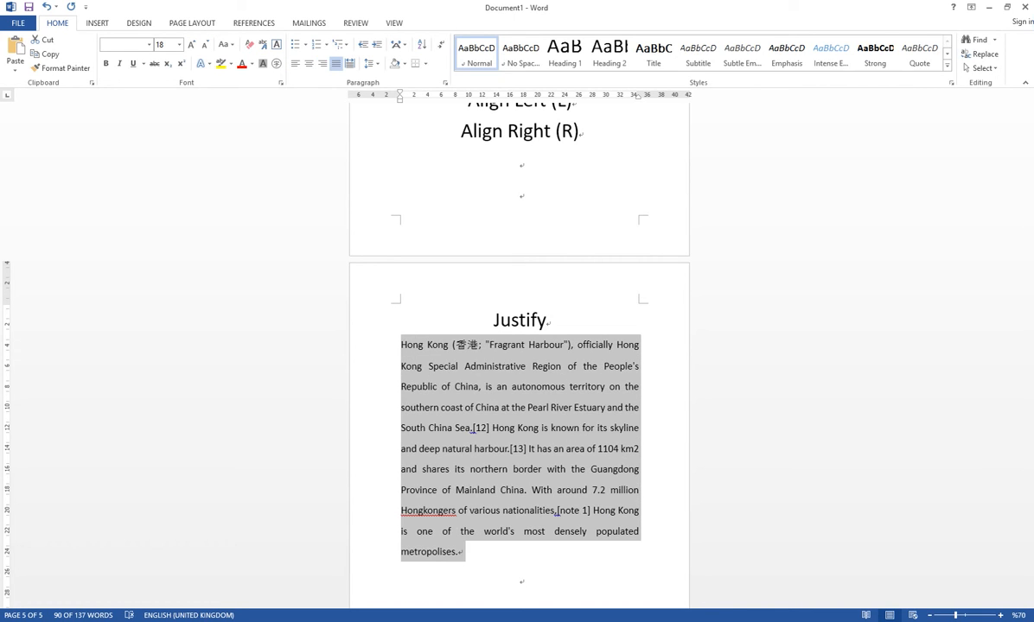
{"action": "scroll", "coordinate": [519, 389], "scroll_direction": "down", "scroll_amount": 1}
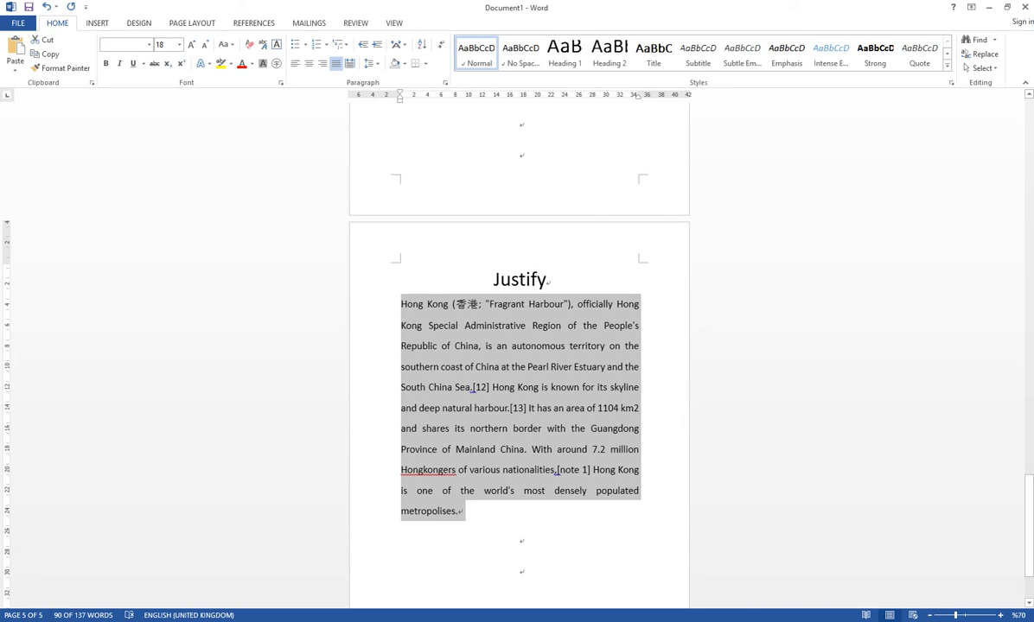
{"action": "left_click", "coordinate": [414, 305]}
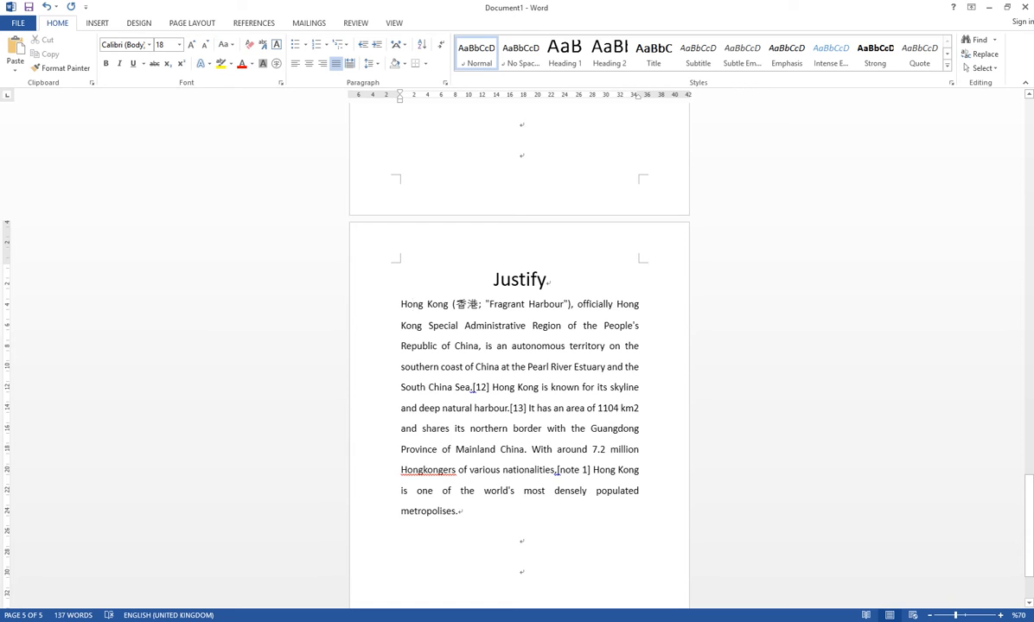
- Reselect the whole Hong Kong paragraph, and switch it to left alignment and back to justified for comparison
{"action": "triple_click", "coordinate": [429, 478]}
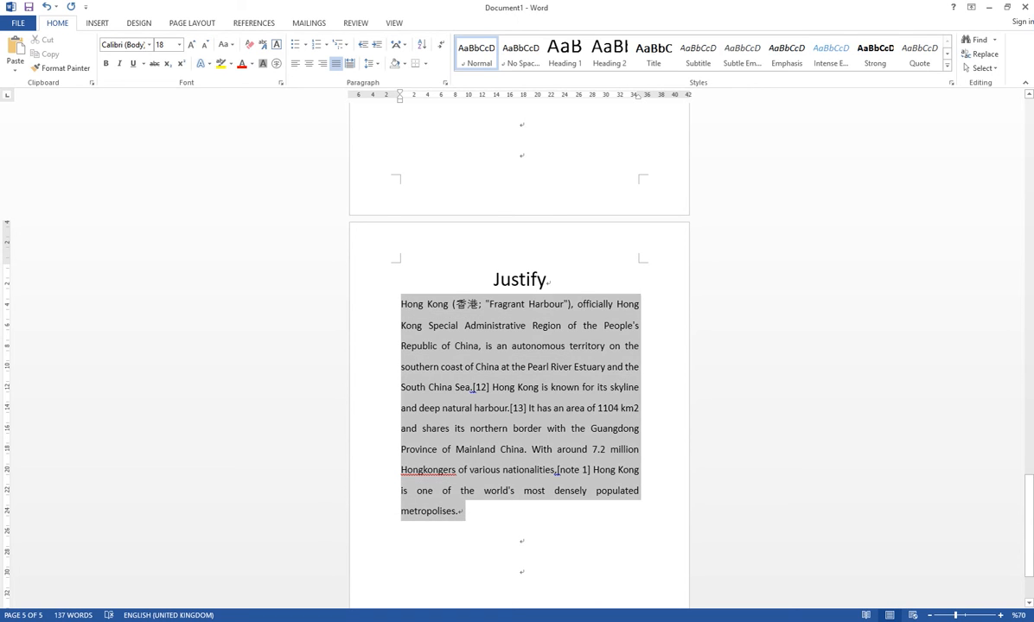
{"action": "key", "text": "ctrl+l"}
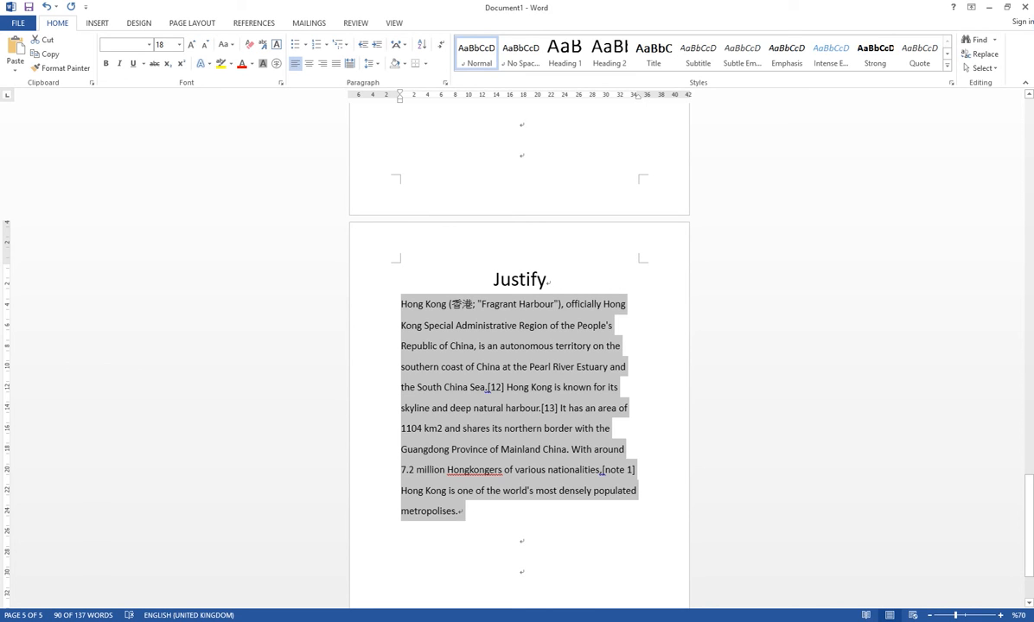
{"action": "key", "text": "ctrl+j"}
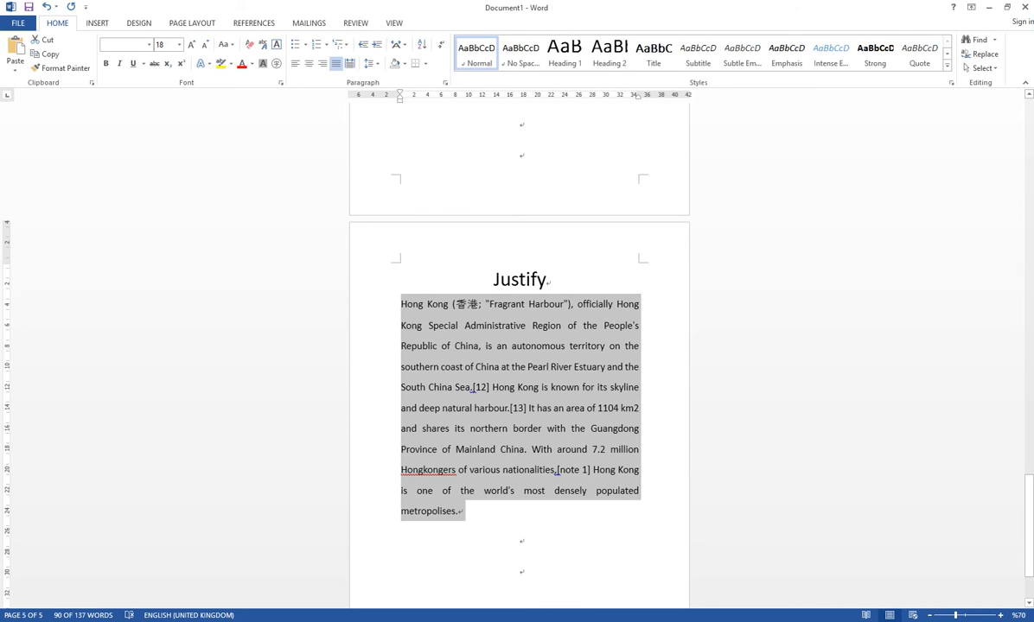
- Highlight the justified text from inside its first line through the line ending in "populated", and place the cursor after "metropolises."
{"action": "scroll", "coordinate": [518, 363], "scroll_direction": "down", "scroll_amount": 1}
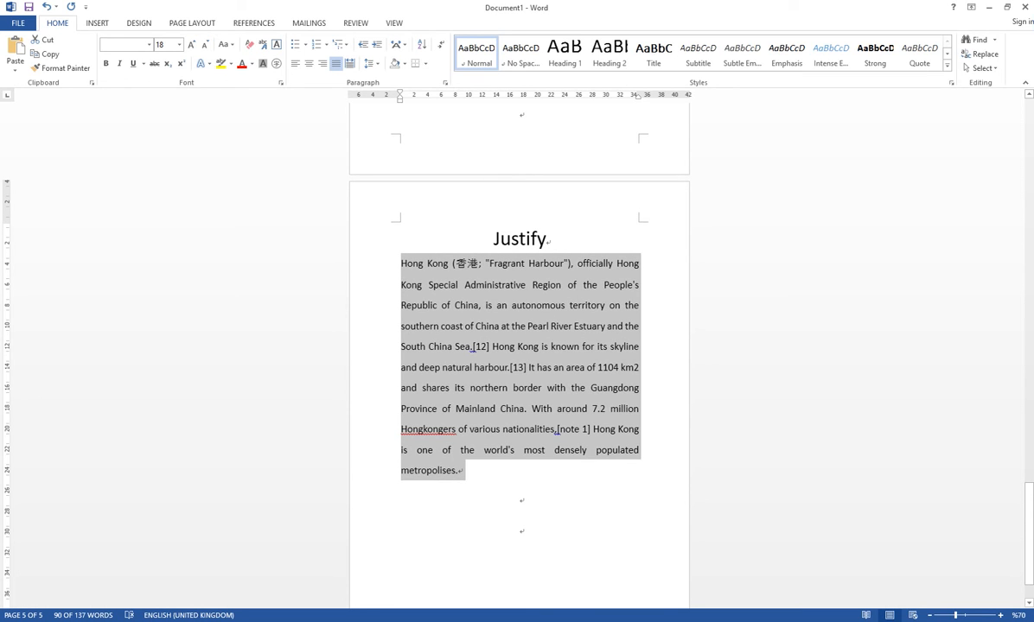
{"action": "left_click", "coordinate": [467, 264]}
{"action": "left_click_drag", "start_coordinate": [467, 264], "coordinate": [640, 450]}
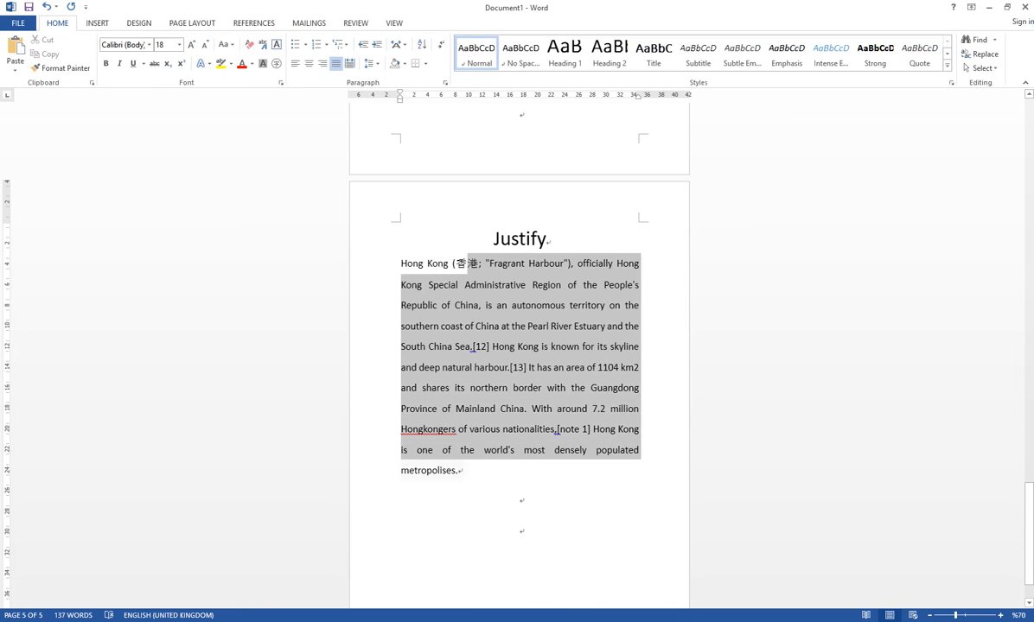
{"action": "left_click", "coordinate": [461, 470]}
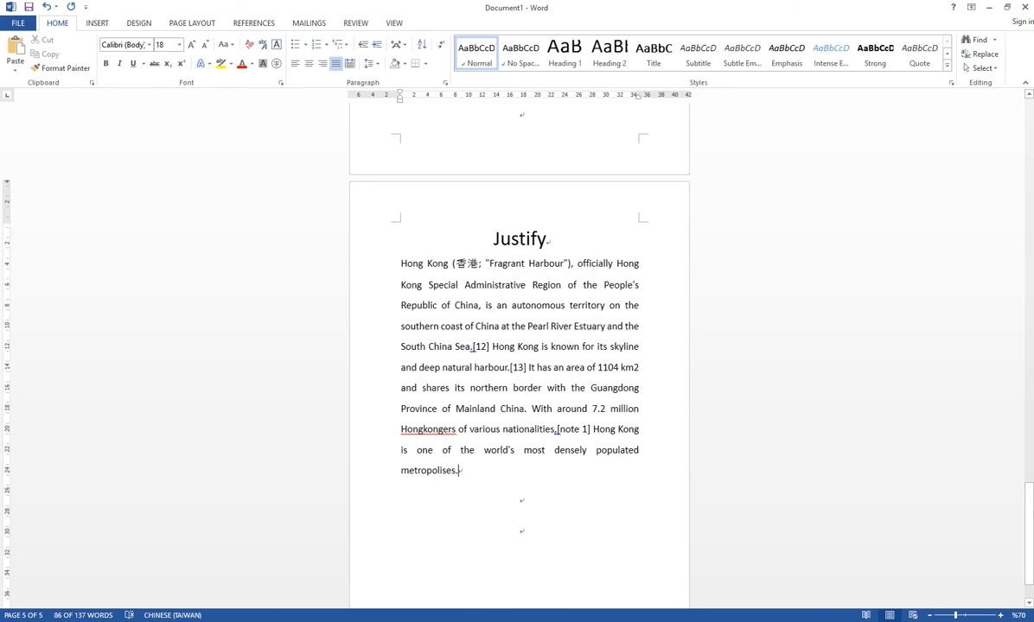